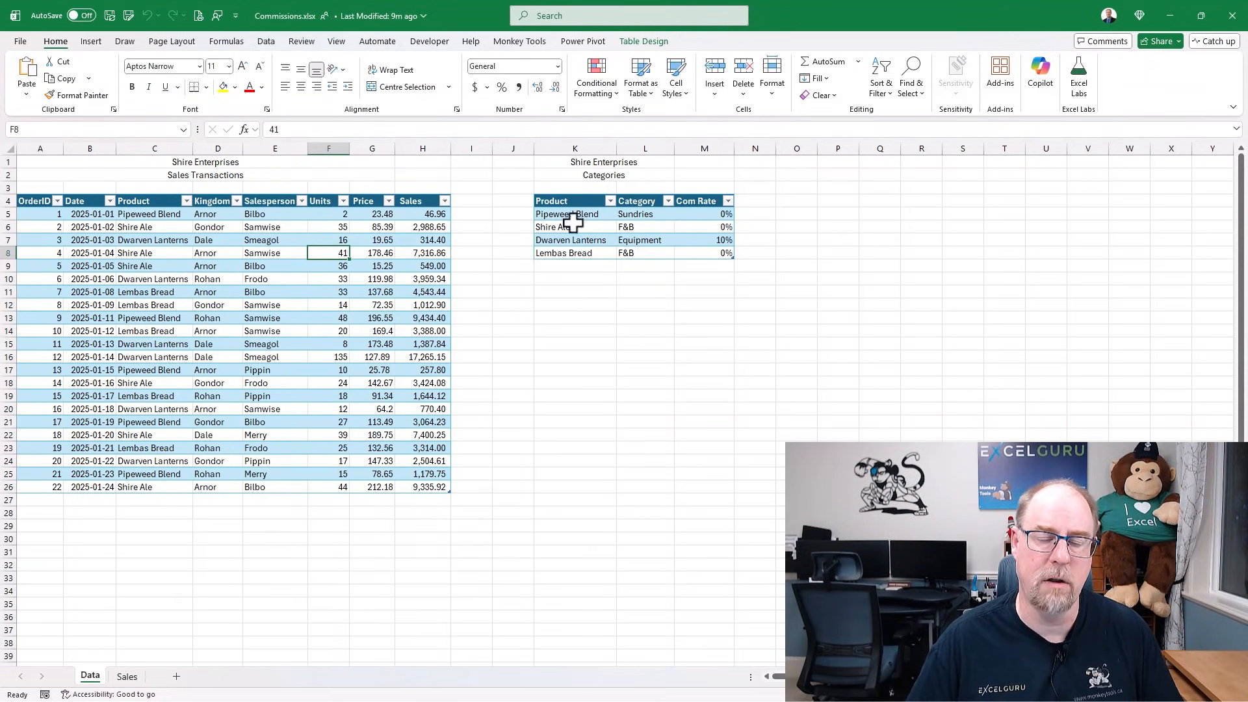
- Review the Com Rate values (10% for Dwarven Lanterns), then open the Products query from Queries & Connections
{"action": "left_click_drag", "start_coordinate": [700, 216], "coordinate": [700, 254]}
{"action": "left_click", "coordinate": [696, 238]}
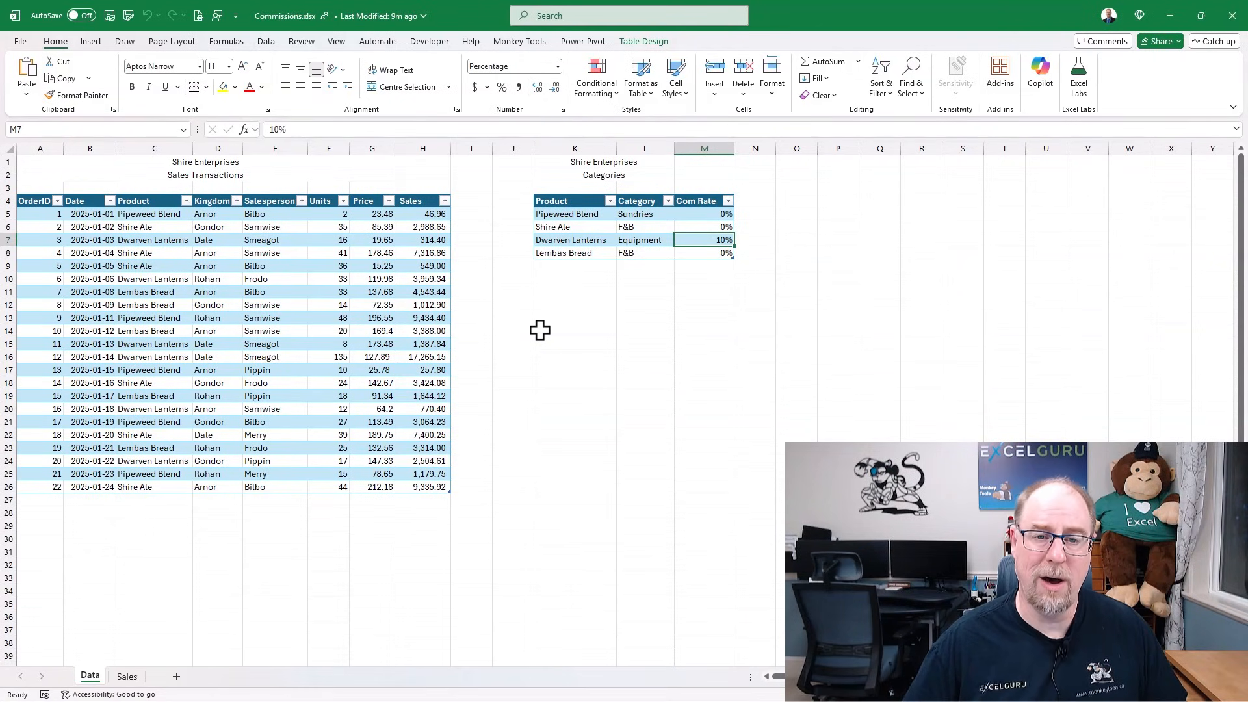
{"action": "left_click", "coordinate": [531, 44]}
{"action": "left_click", "coordinate": [285, 84]}
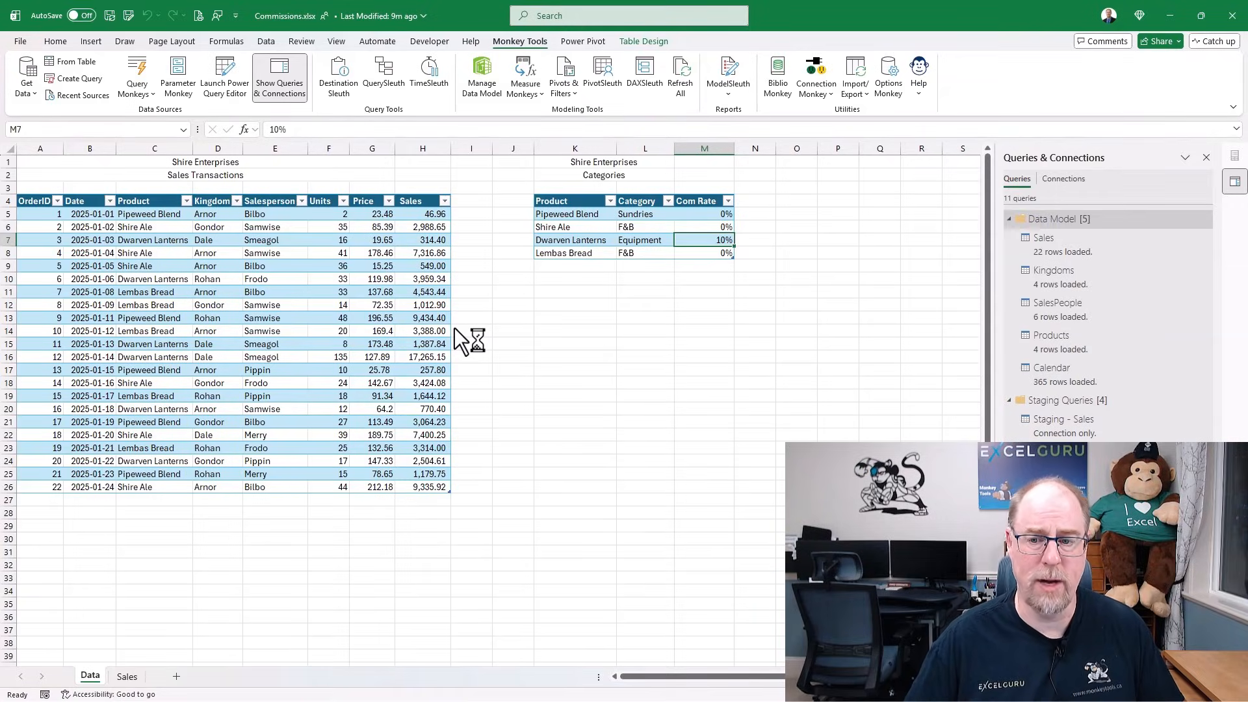
{"action": "double_click", "coordinate": [1040, 338]}
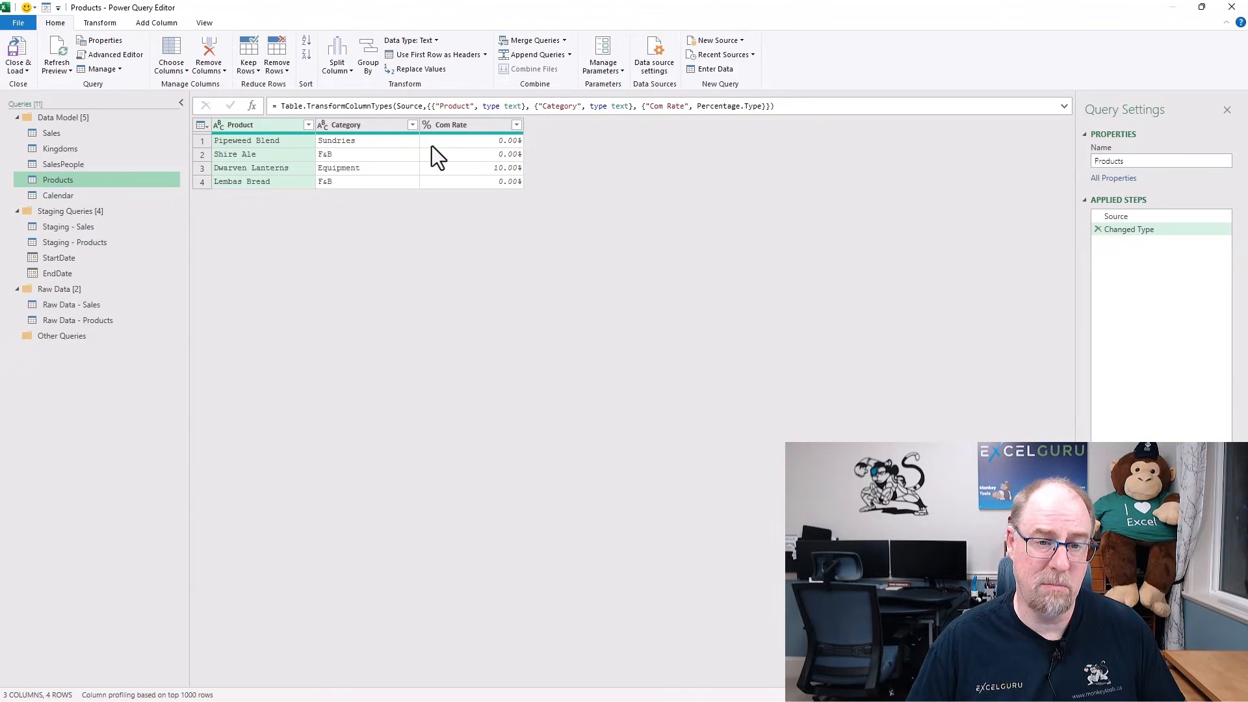
- Switch to the Add Column tools for the Products query in Power Query Editor
{"action": "left_click", "coordinate": [154, 25]}
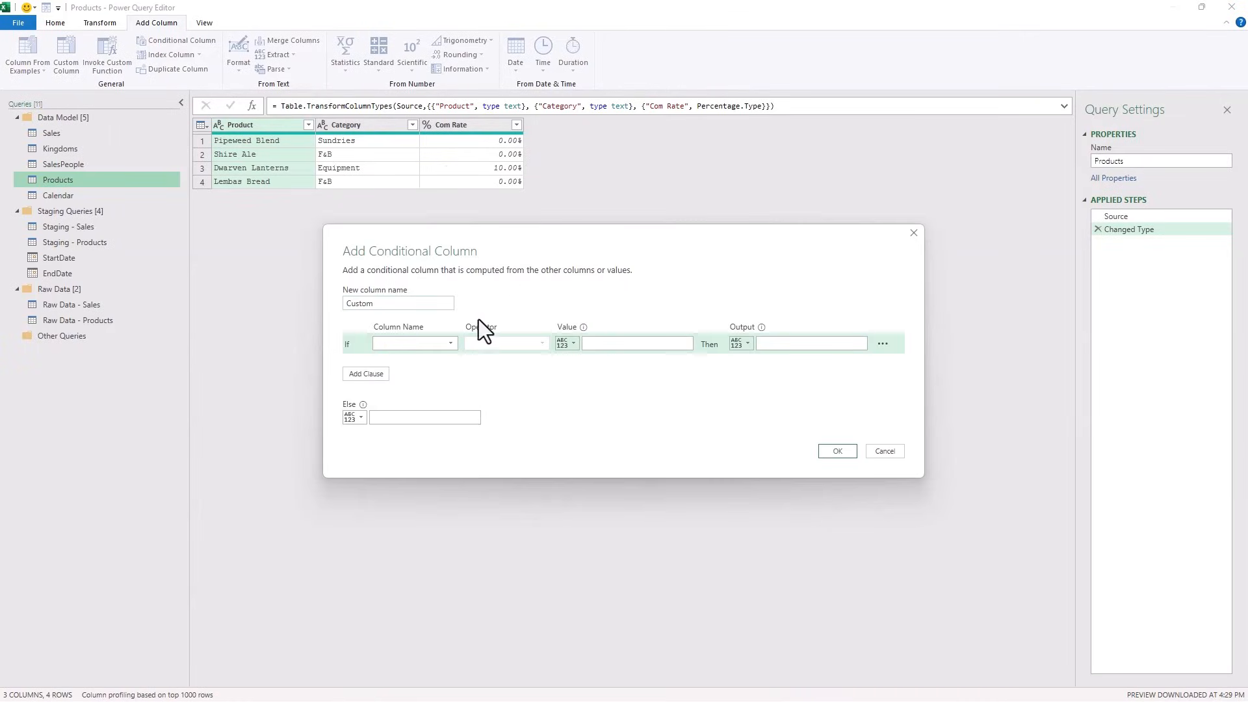
- Add a Commissionable conditional column: Yes when Com Rate does not equal 0, otherwise No
{"action": "left_click_drag", "start_coordinate": [393, 301], "coordinate": [320, 299]}
{"action": "type", "text": "Commissionable"}
{"action": "left_click", "coordinate": [438, 342]}
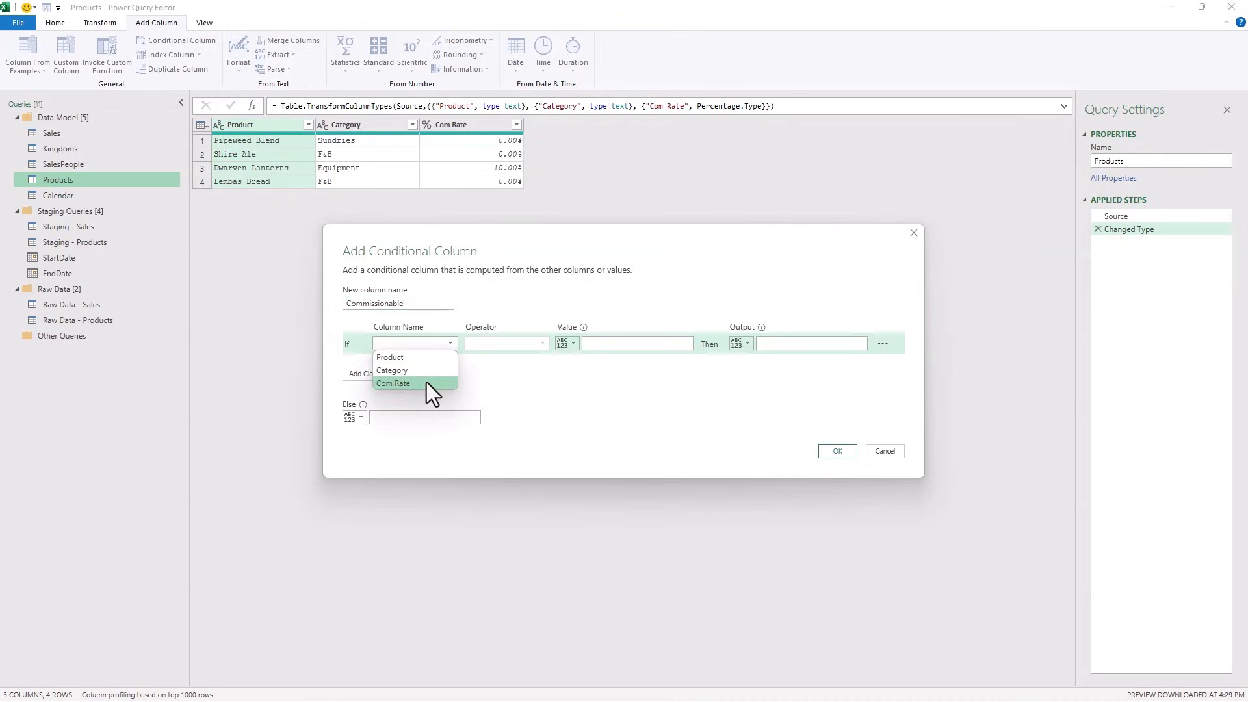
{"action": "left_click", "coordinate": [426, 384]}
{"action": "left_click", "coordinate": [513, 345]}
{"action": "left_click", "coordinate": [510, 372]}
{"action": "left_click", "coordinate": [593, 347]}
{"action": "type", "text": "0"}
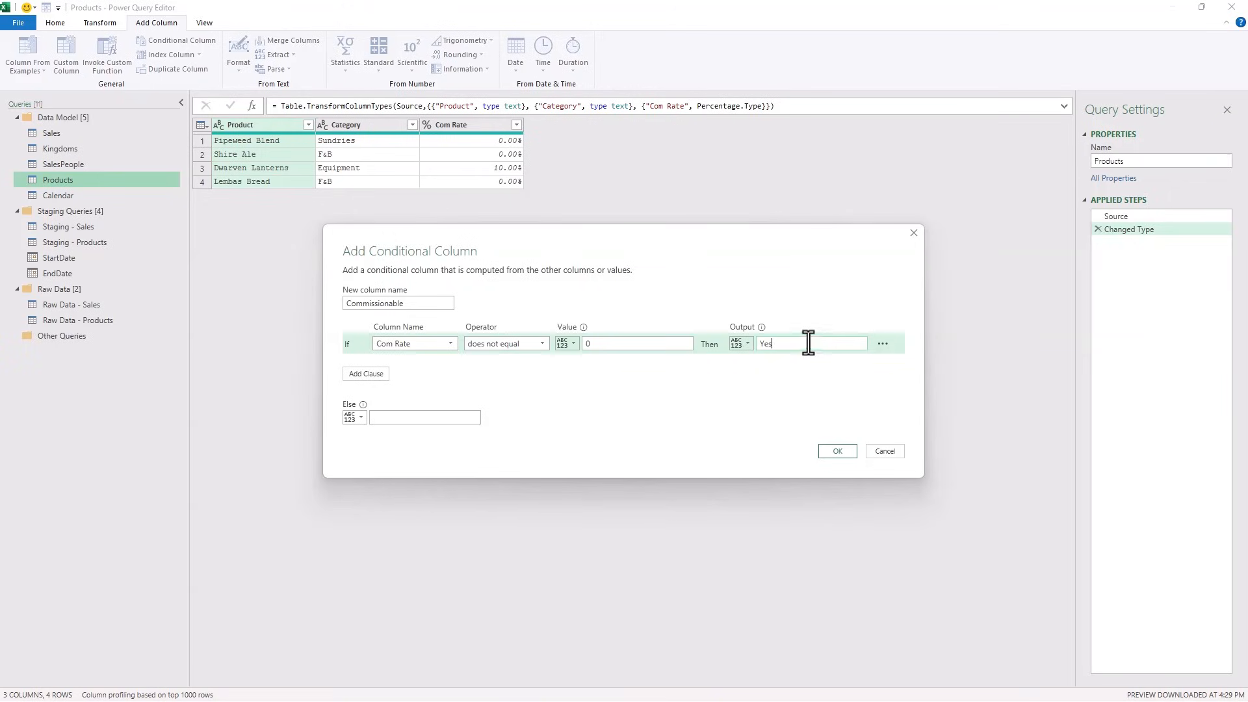
{"action": "left_click", "coordinate": [379, 418]}
{"action": "left_click", "coordinate": [839, 456]}
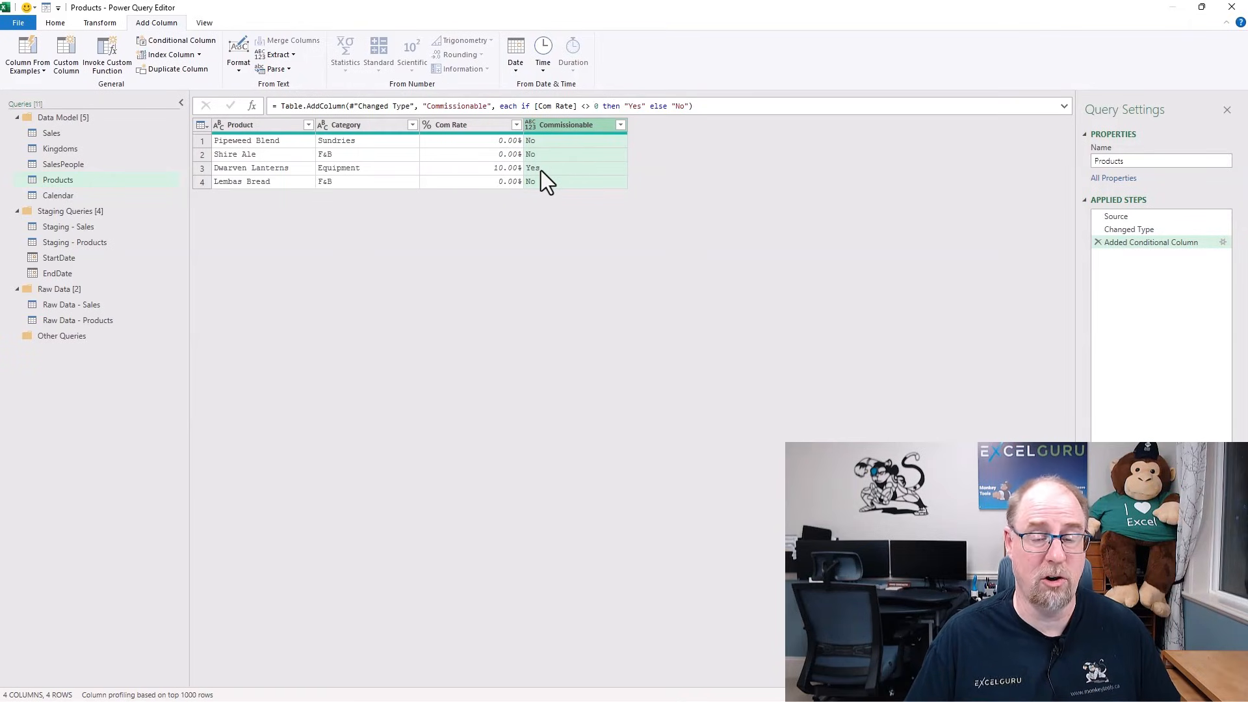
- Set the Commissionable column type to Text and load the Products query back into Excel
{"action": "left_click", "coordinate": [529, 126]}
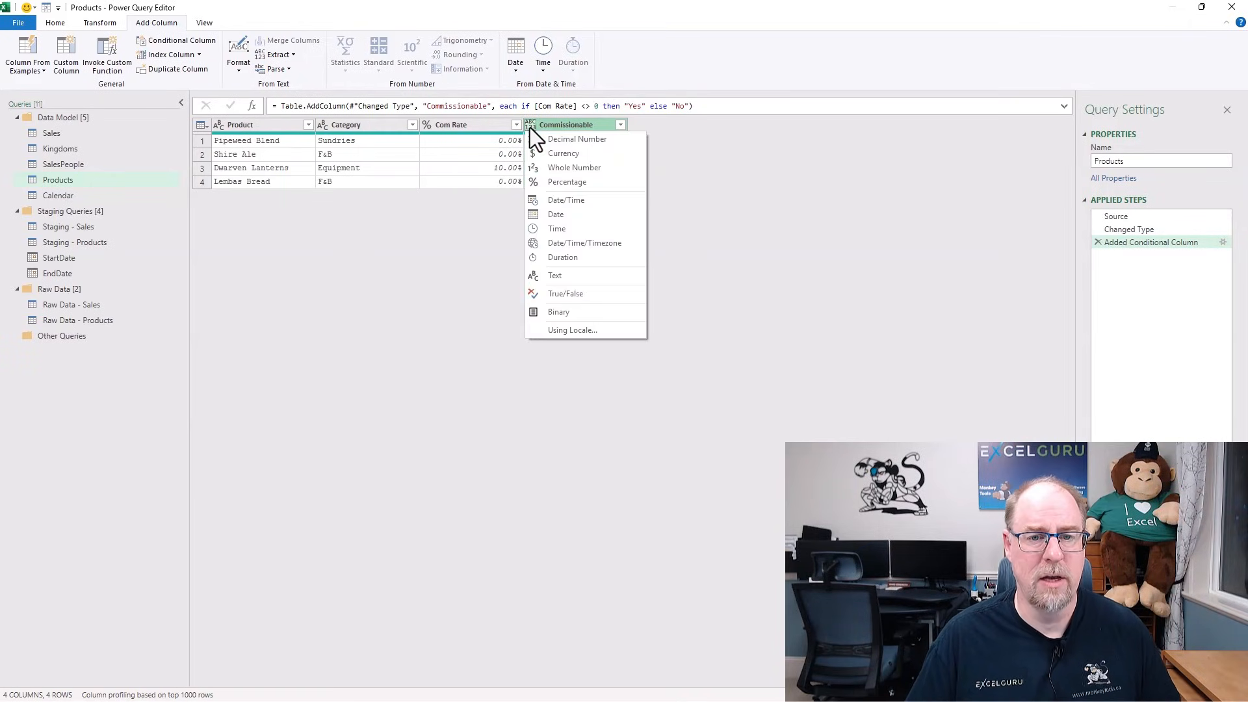
{"action": "left_click", "coordinate": [559, 275]}
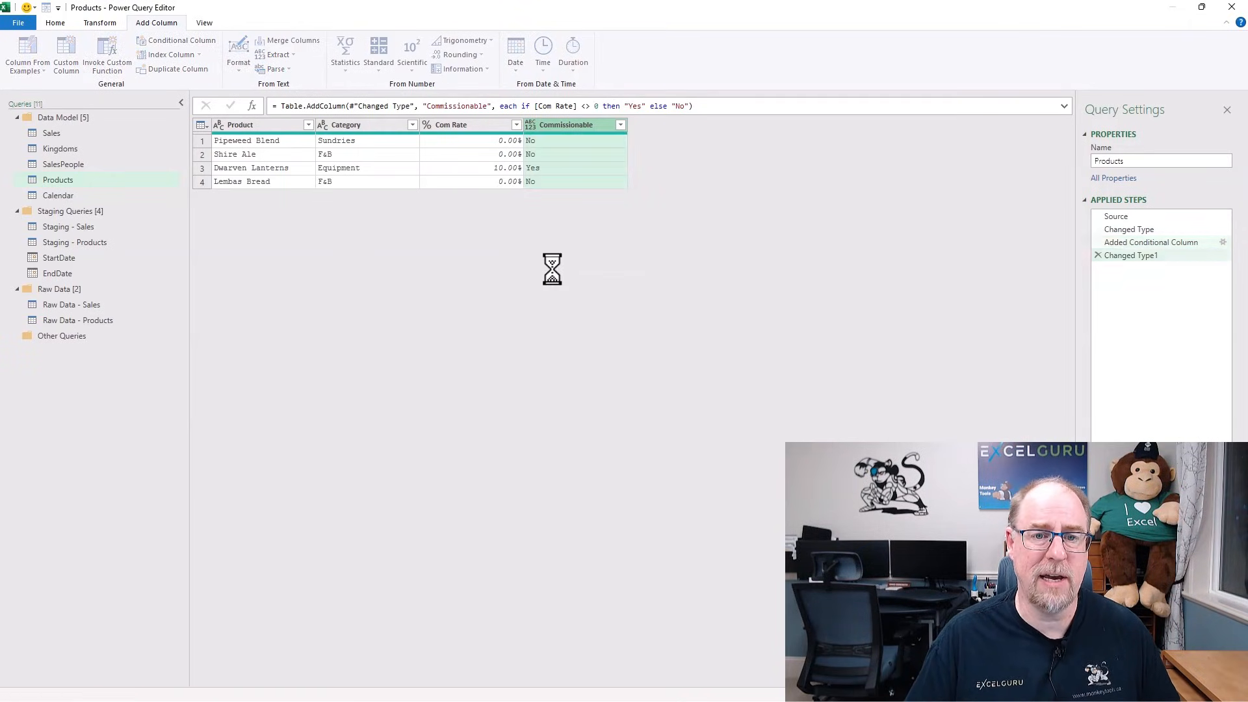
{"action": "left_click", "coordinate": [57, 22]}
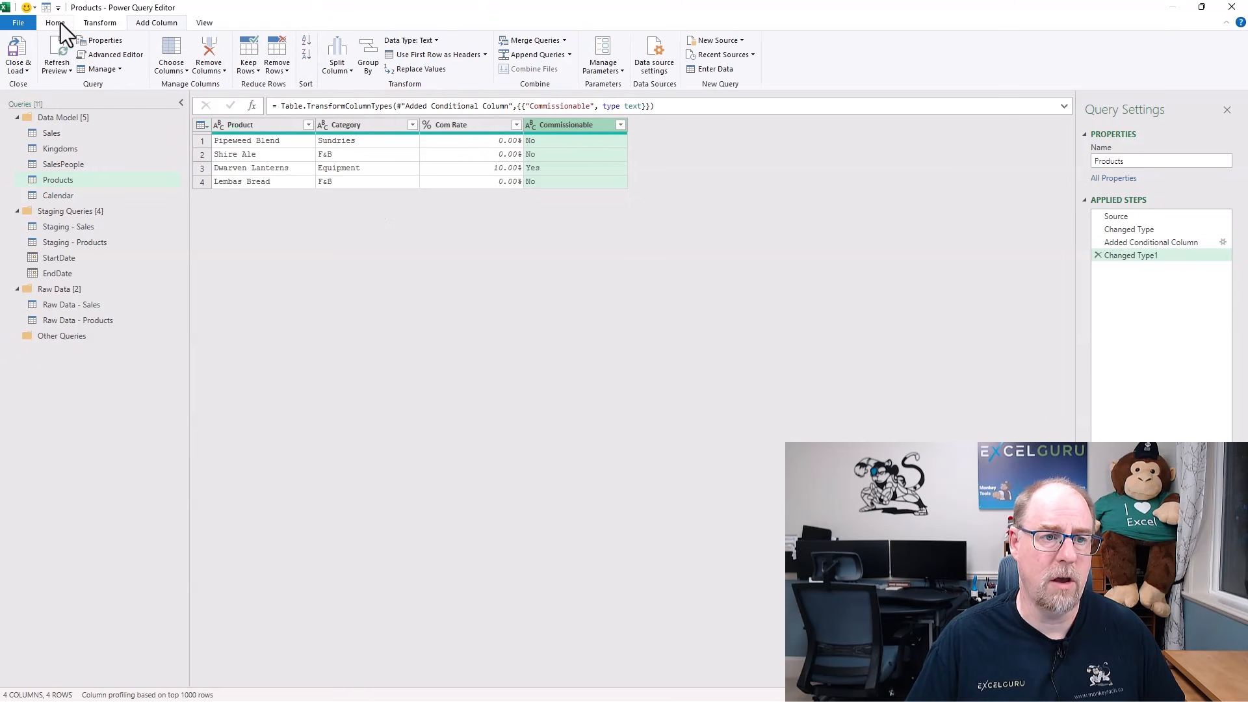
{"action": "left_click", "coordinate": [14, 54]}
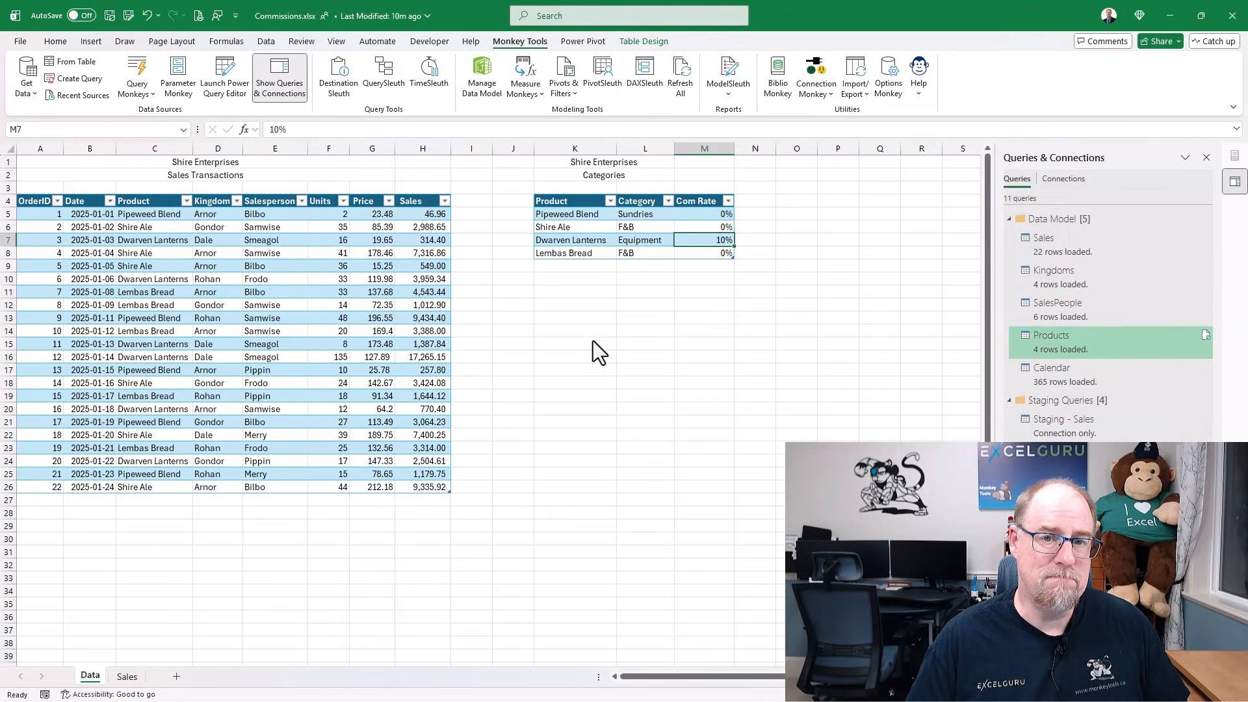
{"action": "left_click", "coordinate": [127, 677]}
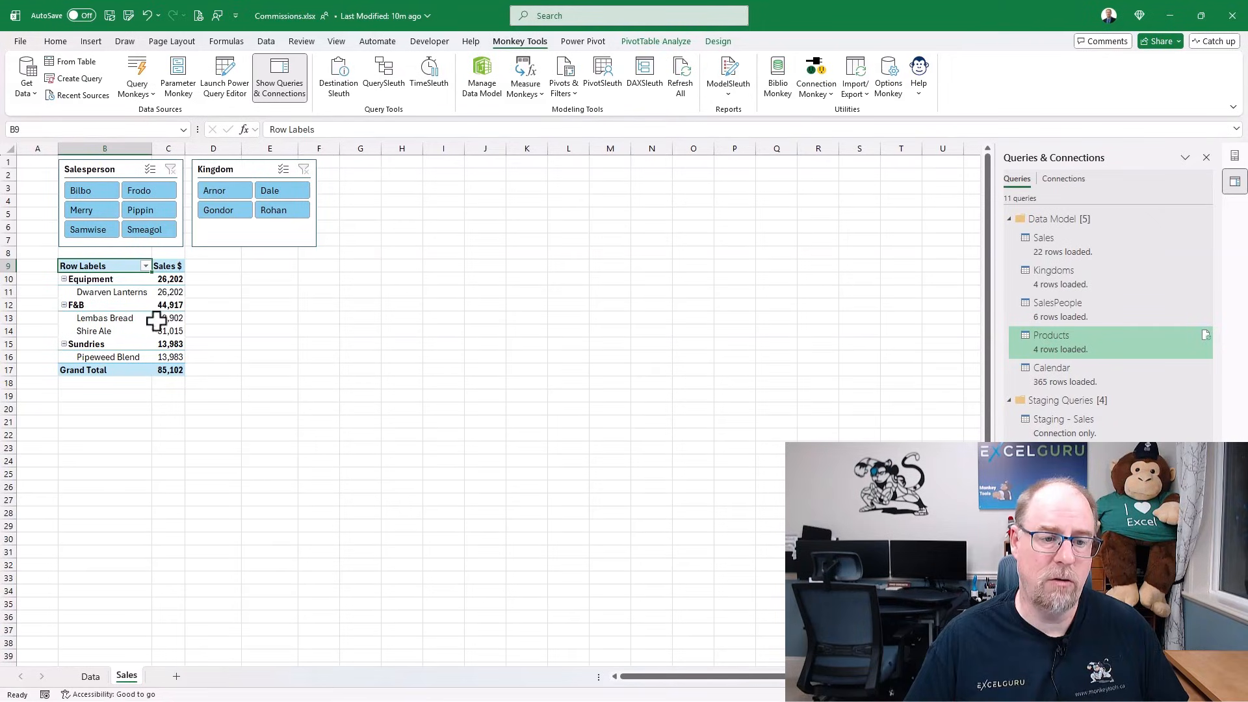
- Add a Commissionable slicer from the Products fields and place it beside the Kingdom slicer
{"action": "left_click", "coordinate": [163, 278]}
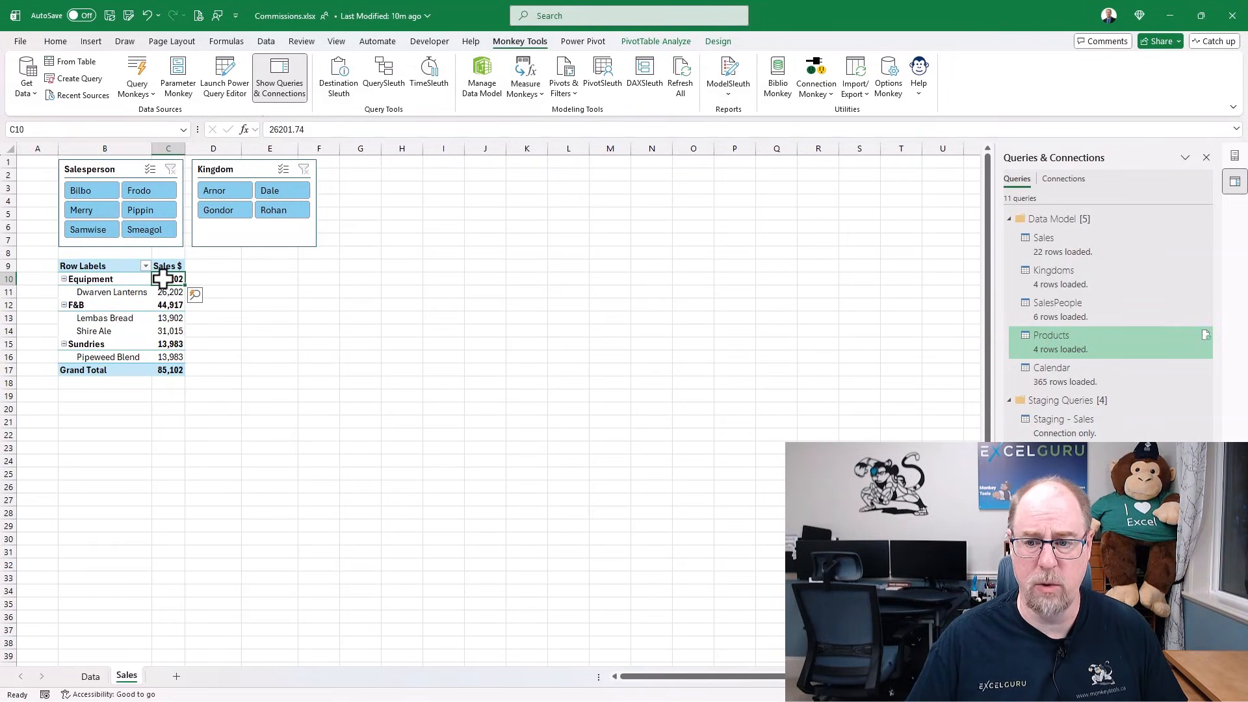
{"action": "left_click", "coordinate": [1234, 156]}
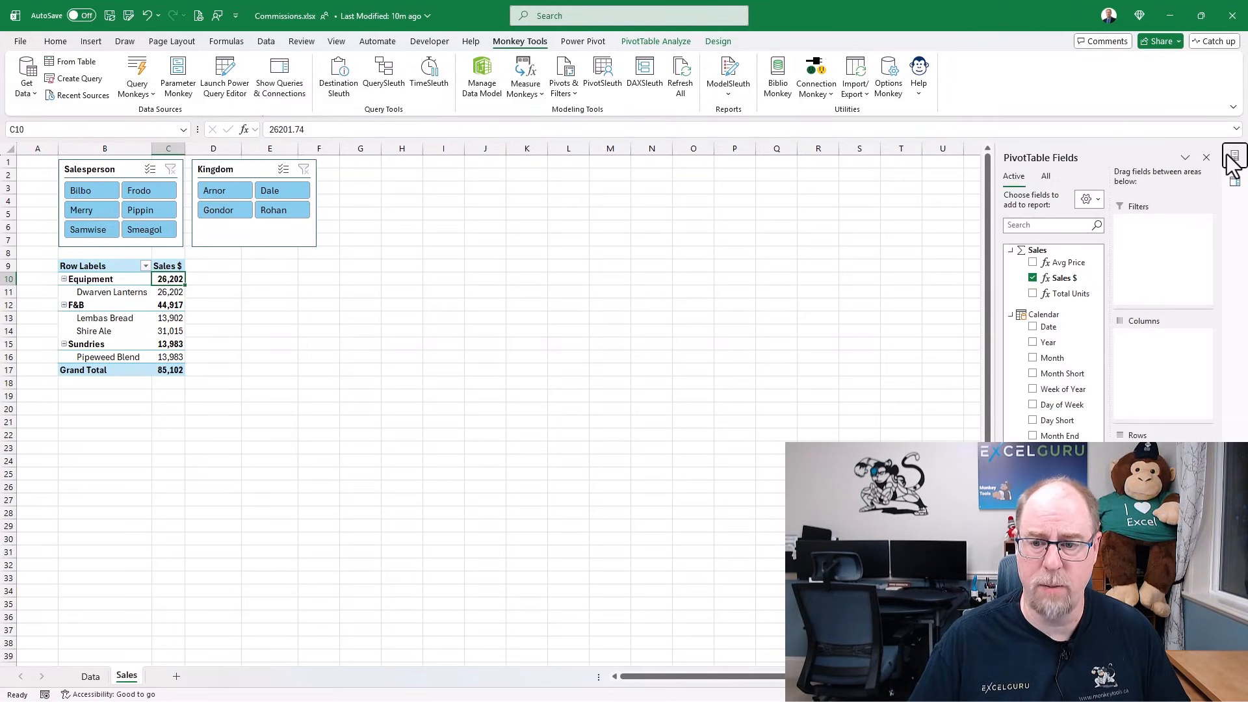
{"action": "right_click", "coordinate": [1052, 549]}
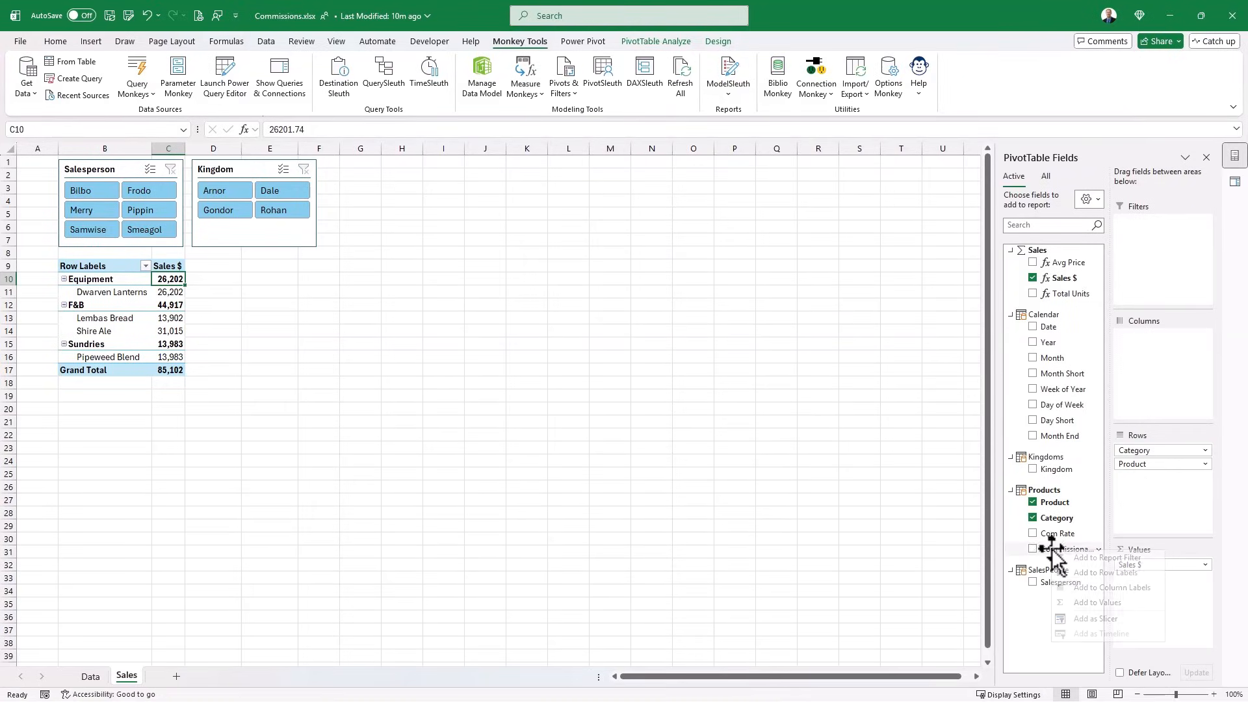
{"action": "left_click", "coordinate": [1095, 619]}
{"action": "left_click_drag", "start_coordinate": [505, 341], "coordinate": [384, 180]}
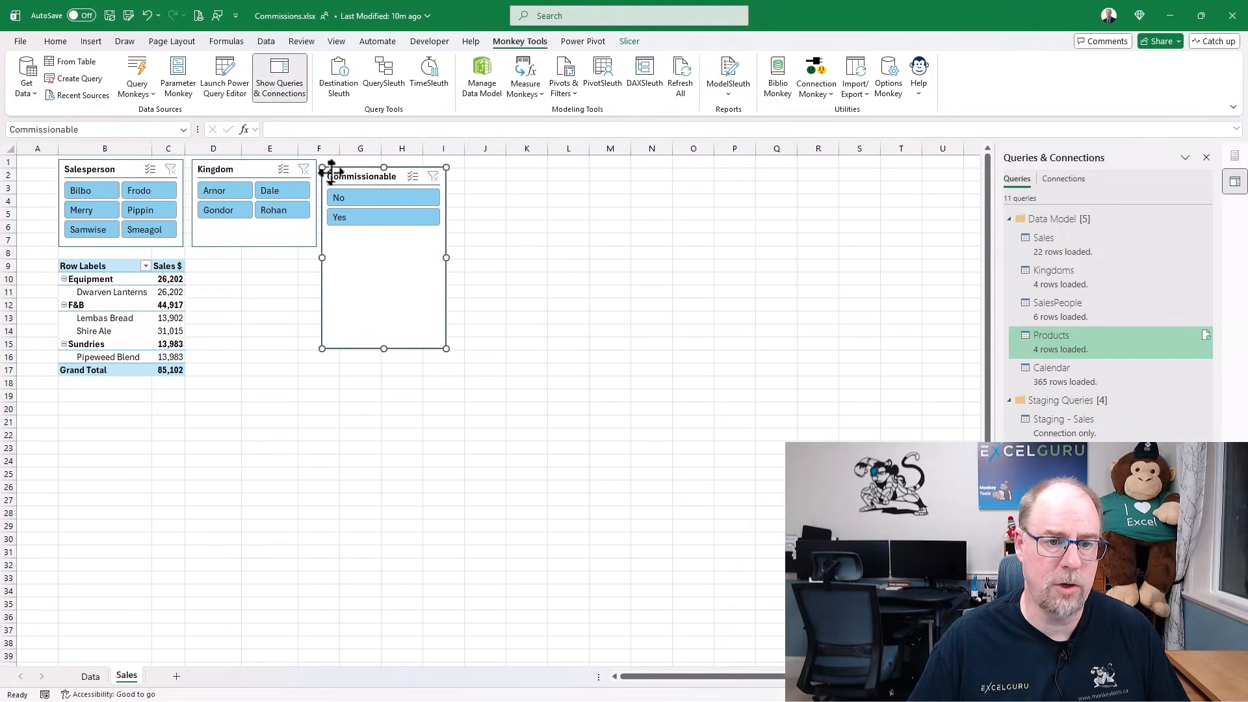
{"action": "left_click", "coordinate": [268, 170], "text": "ctrl"}
- Align the tops of the Commissionable and Kingdom slicers
{"action": "left_click", "coordinate": [621, 41]}
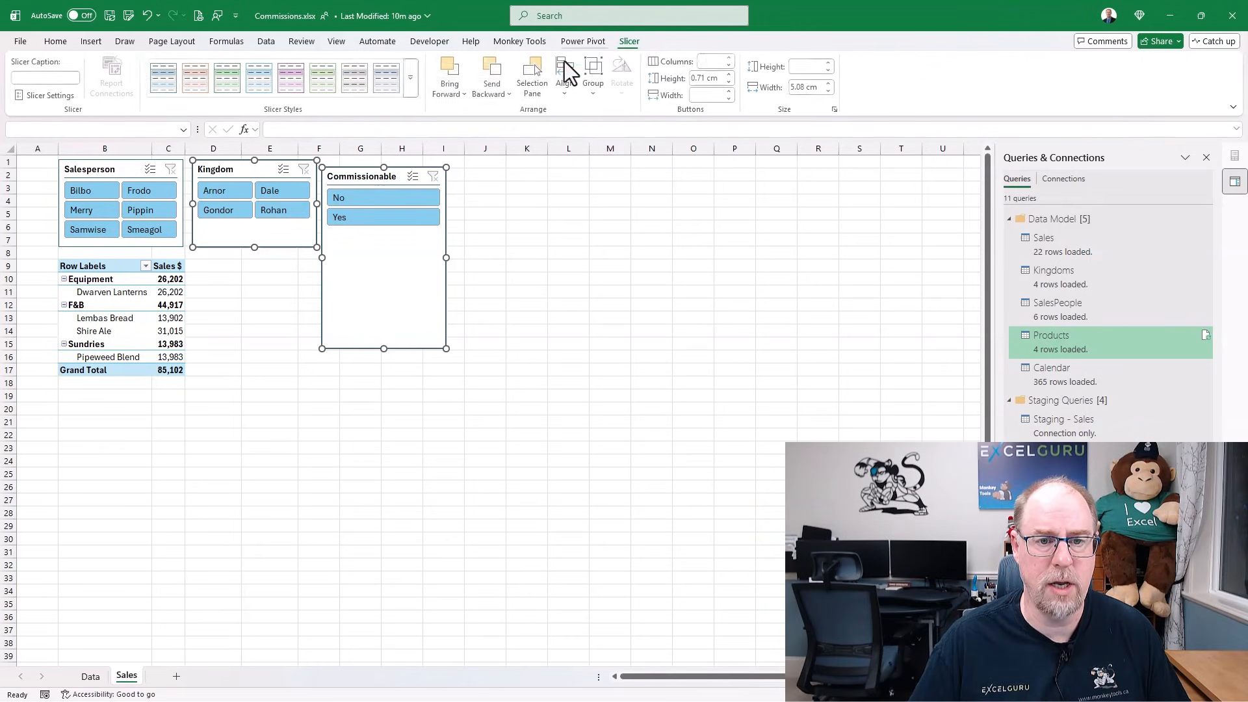
{"action": "left_click", "coordinate": [566, 91]}
{"action": "left_click", "coordinate": [595, 170]}
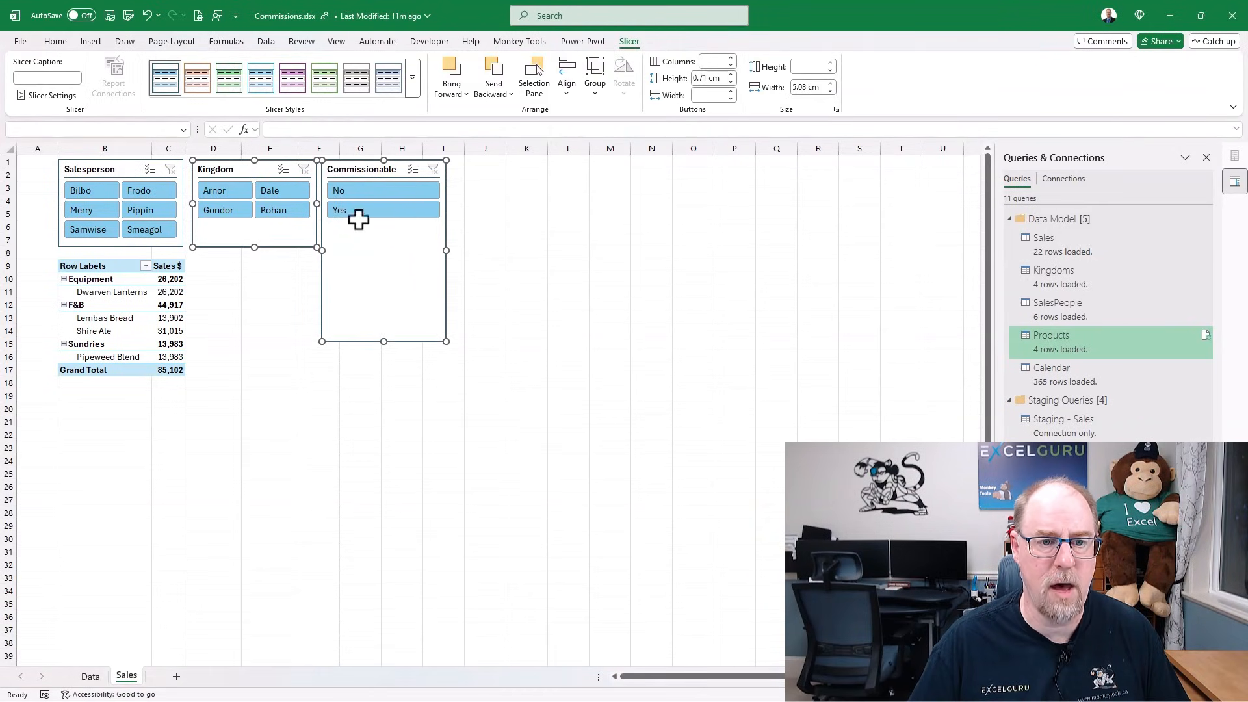
- Set the Commissionable slicer's height to 3.57 cm to match the Salesperson slicer
{"action": "left_click", "coordinate": [132, 170]}
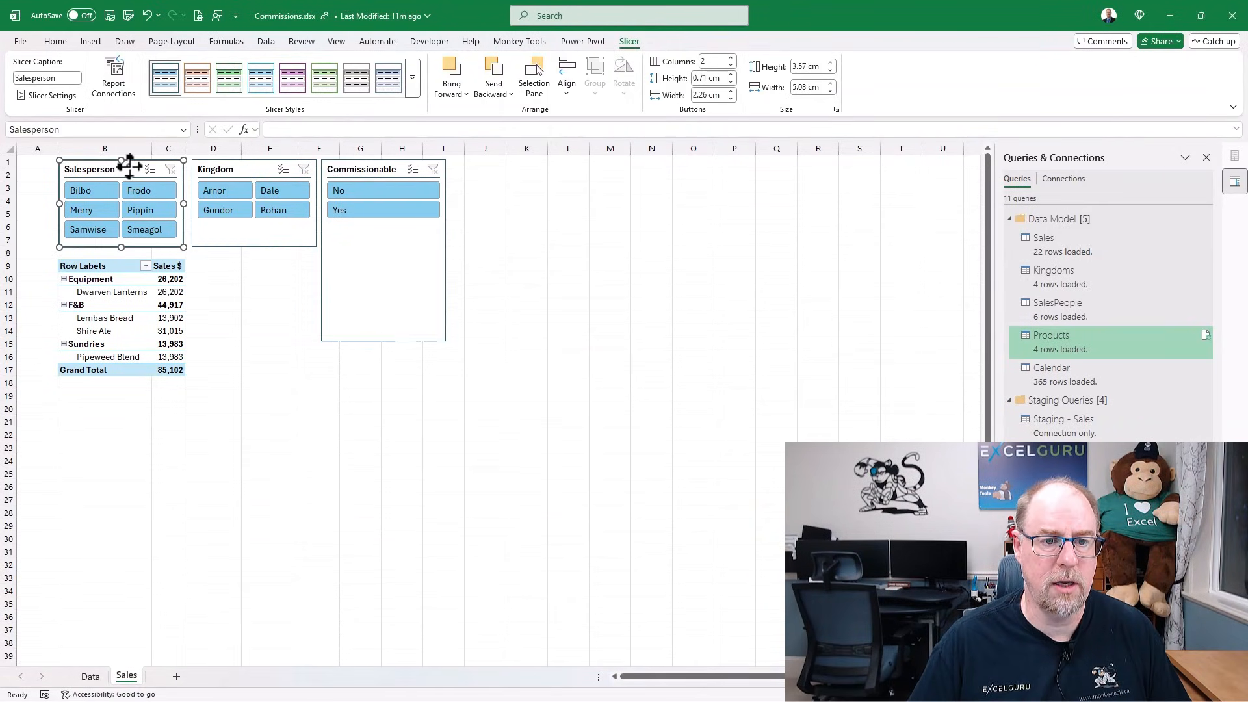
{"action": "left_click", "coordinate": [360, 171]}
{"action": "left_click", "coordinate": [820, 68]}
{"action": "type", "text": "3.57"}
{"action": "key", "text": "Return"}
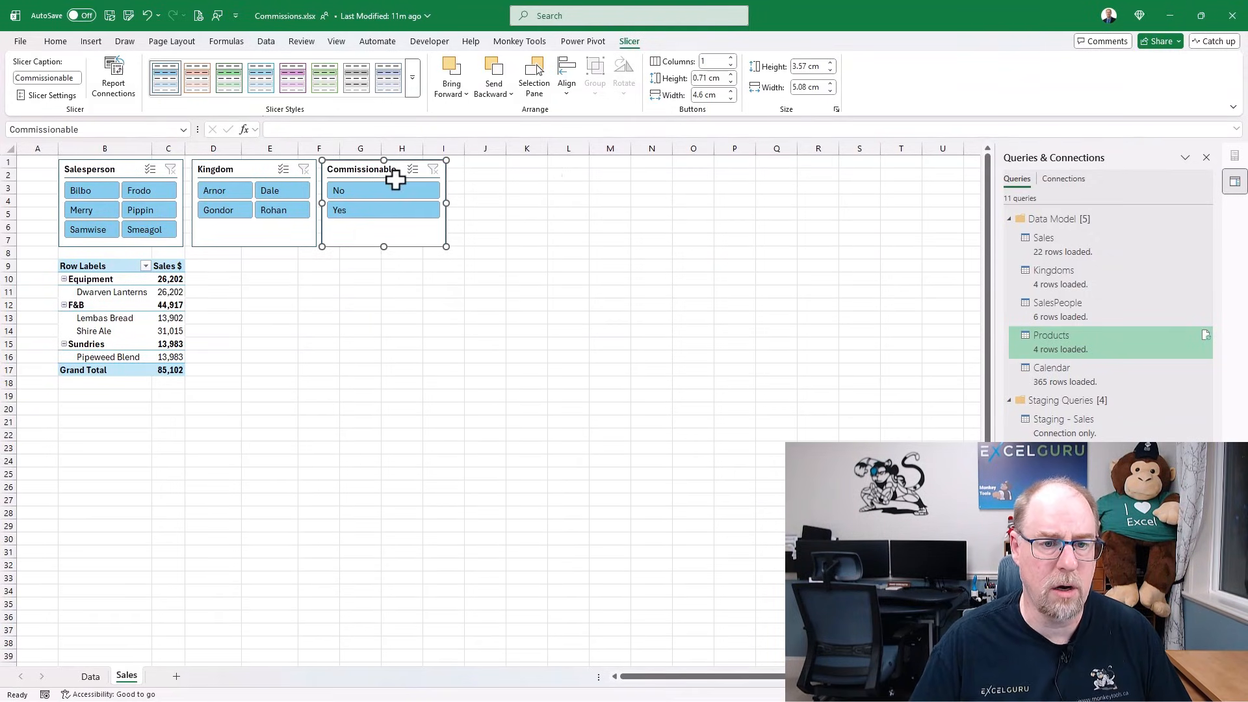
- Set the slicer's properties to Don't move or size with cells, then deselect it
{"action": "right_click", "coordinate": [368, 170]}
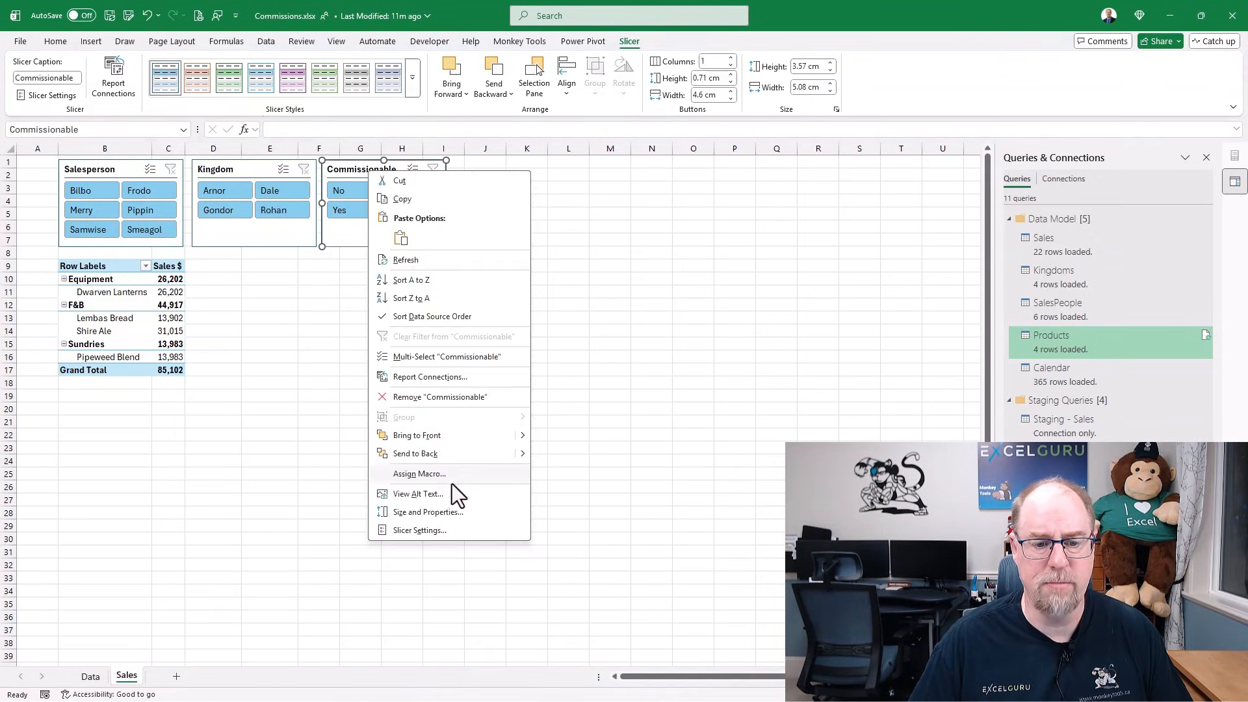
{"action": "left_click", "coordinate": [458, 514]}
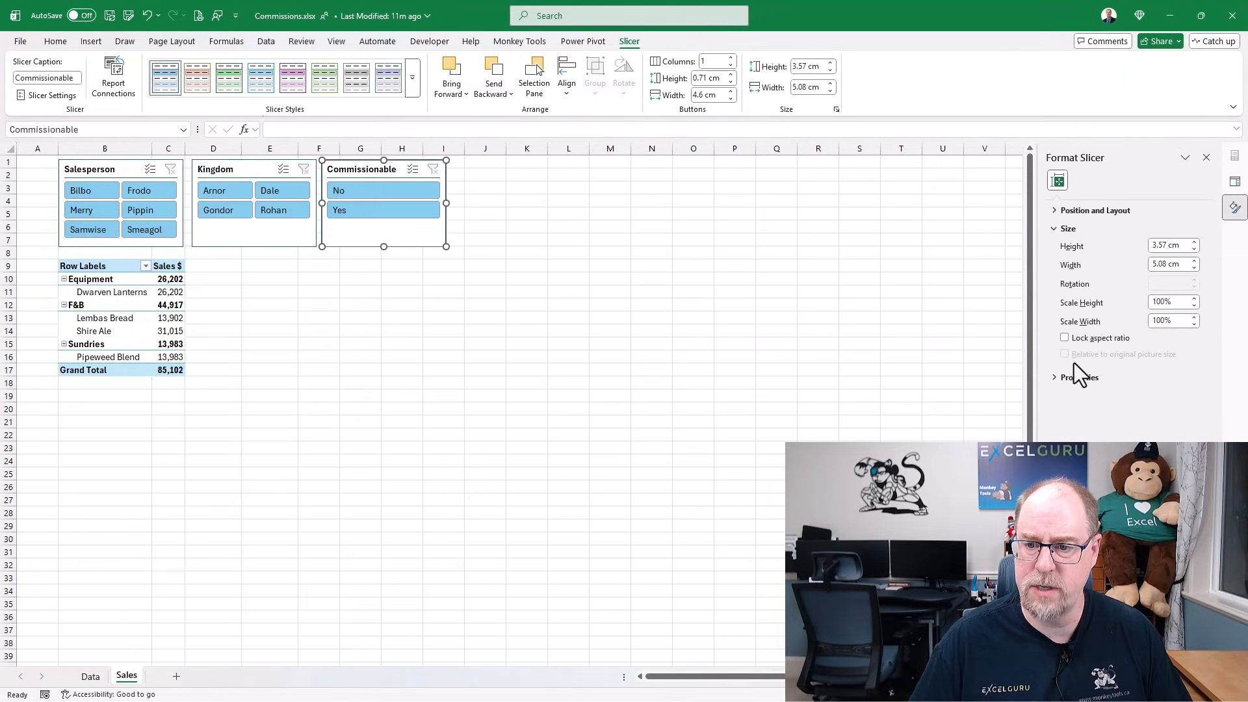
{"action": "left_click", "coordinate": [1058, 383]}
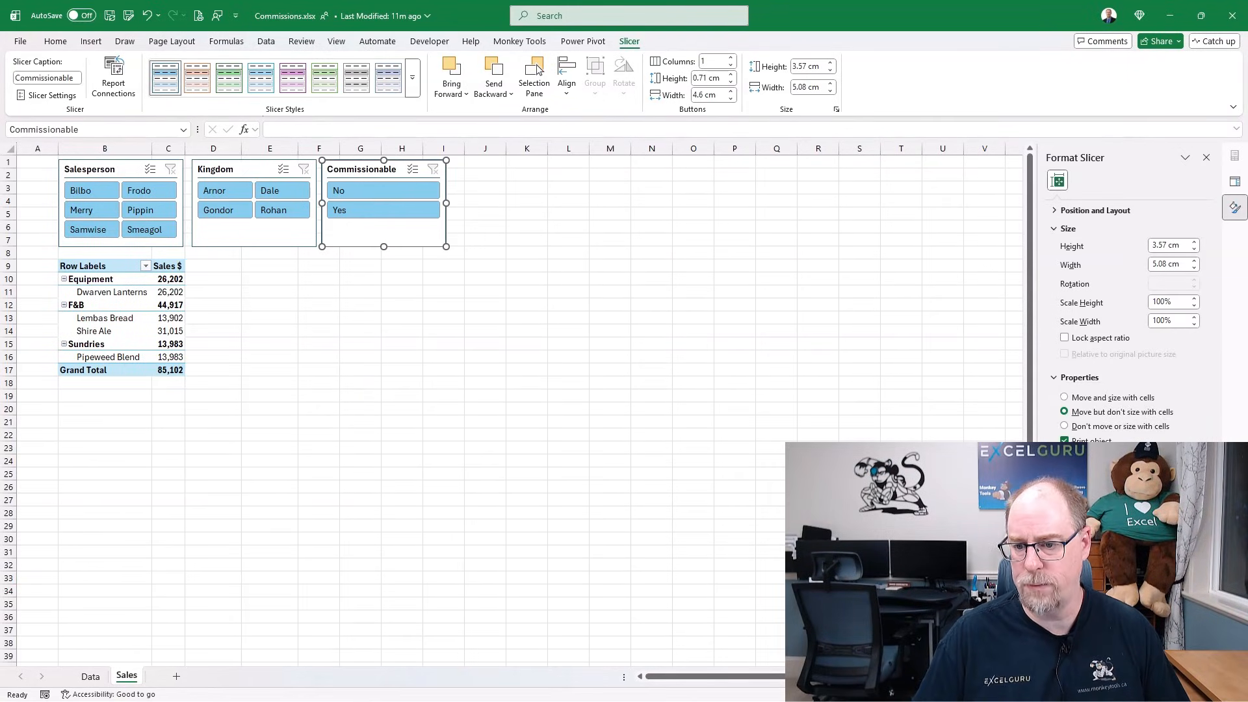
{"action": "left_click", "coordinate": [325, 305]}
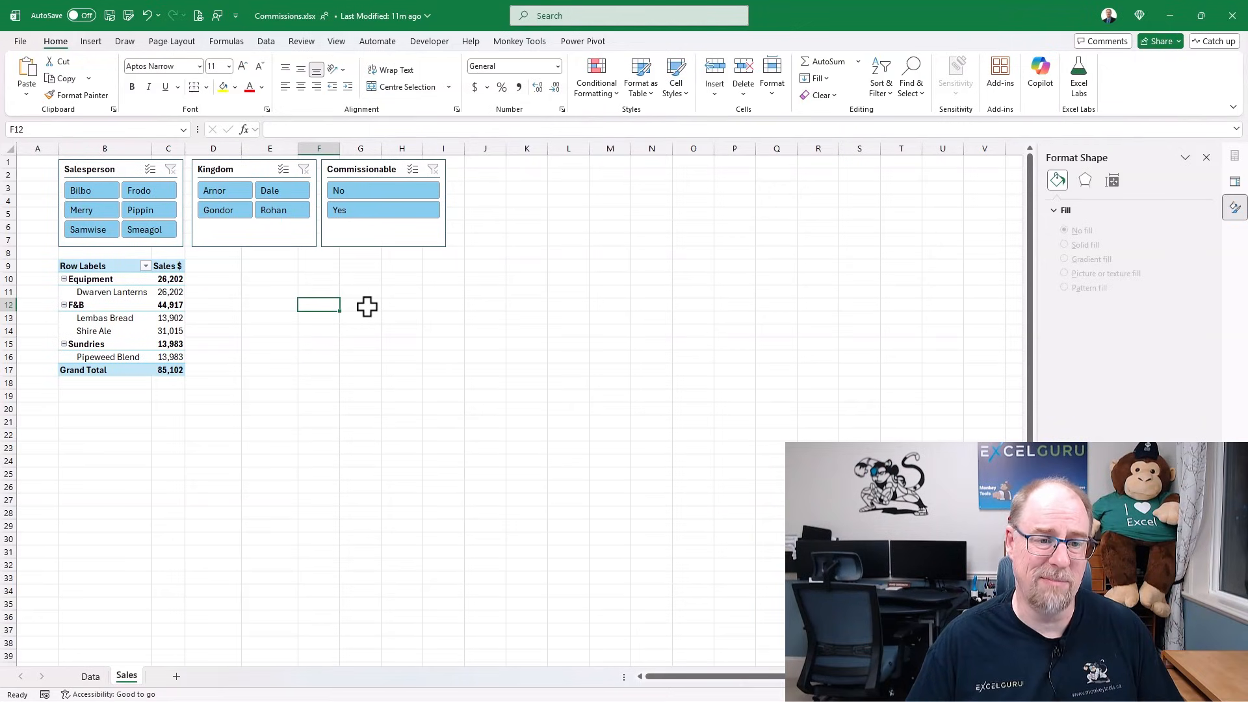
{"action": "left_click", "coordinate": [405, 217]}
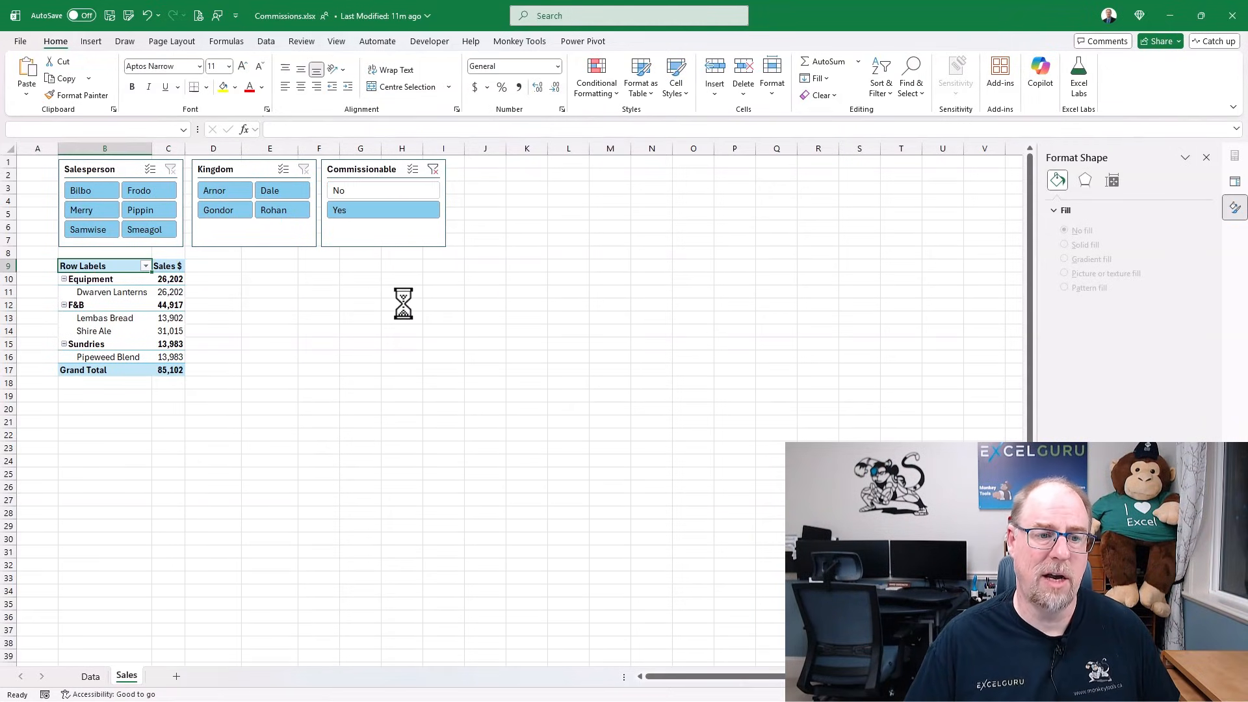
{"action": "left_click", "coordinate": [420, 195]}
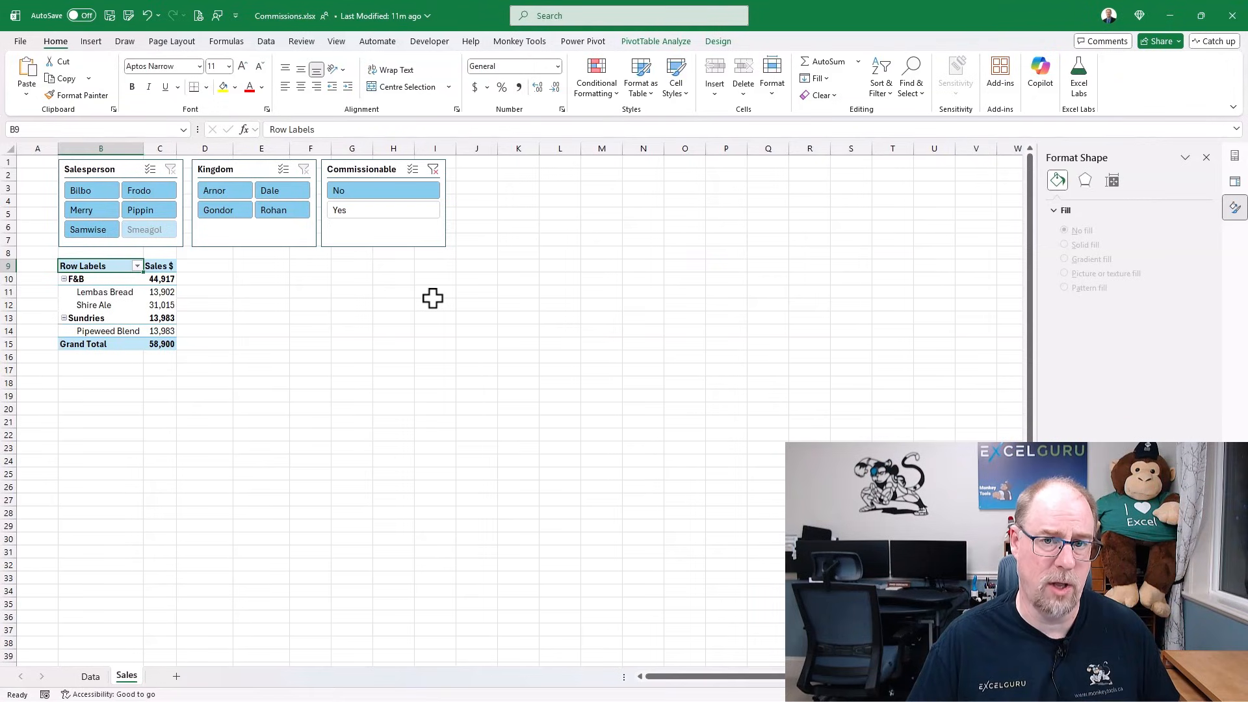
{"action": "left_click", "coordinate": [434, 171]}
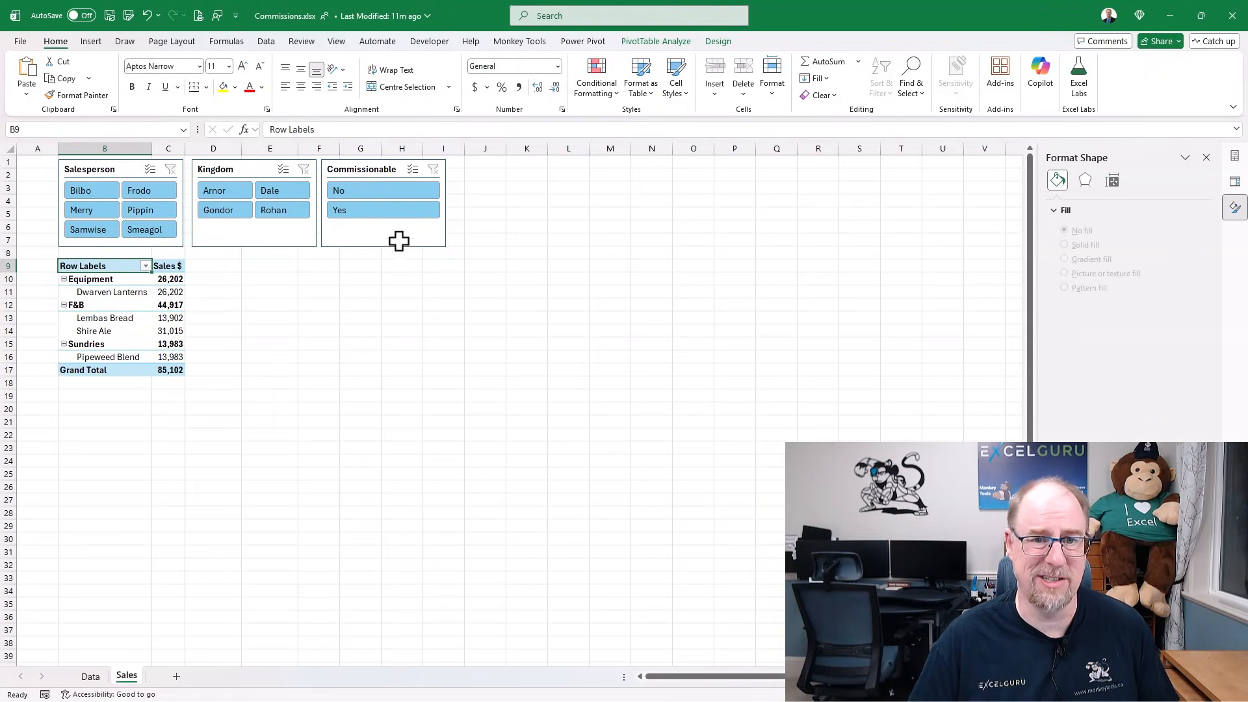
- Create a new Power Pivot measure named Comm Sales $
{"action": "left_click", "coordinate": [570, 43]}
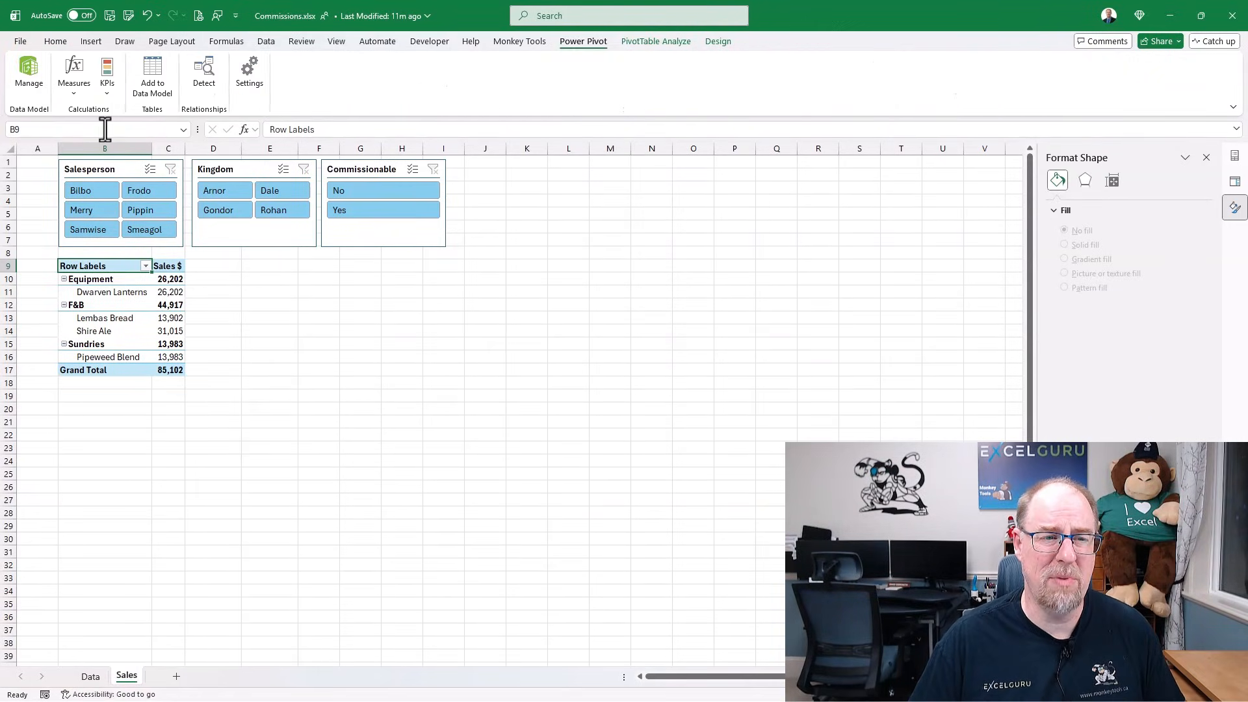
{"action": "left_click", "coordinate": [76, 95]}
{"action": "left_click", "coordinate": [99, 116]}
{"action": "triple_click", "coordinate": [497, 263]}
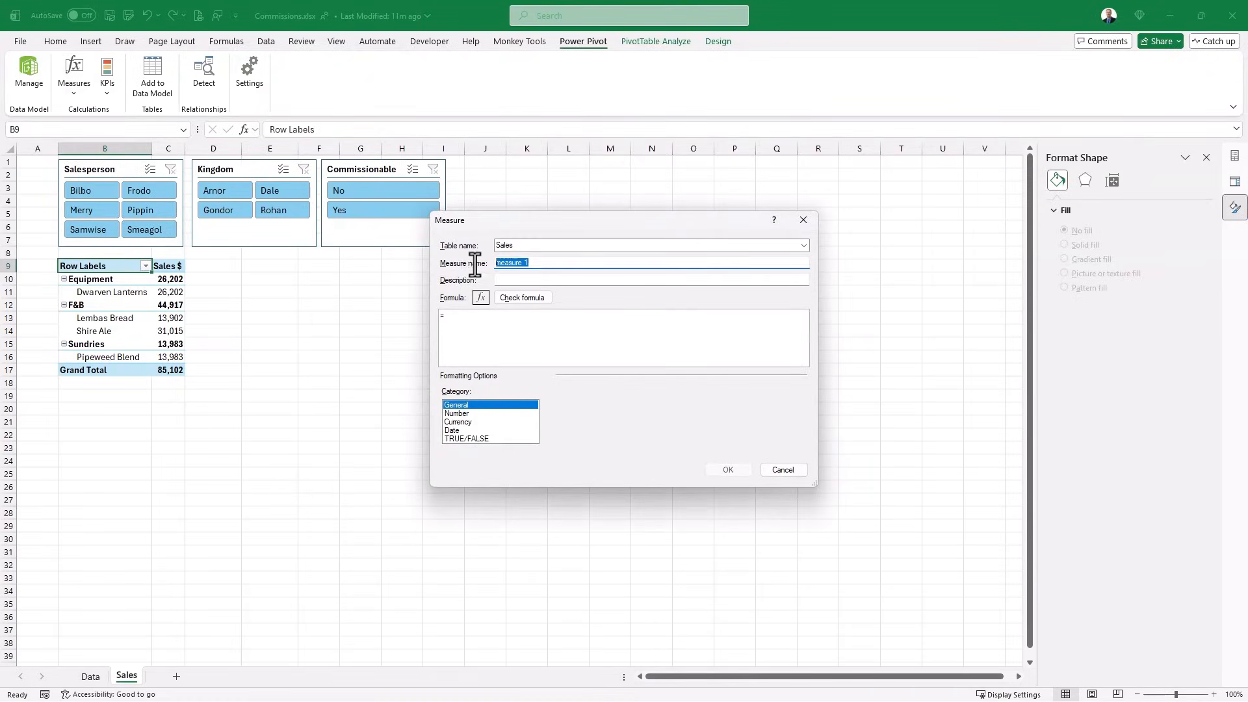
{"action": "type", "text": "Comm Sales $"}
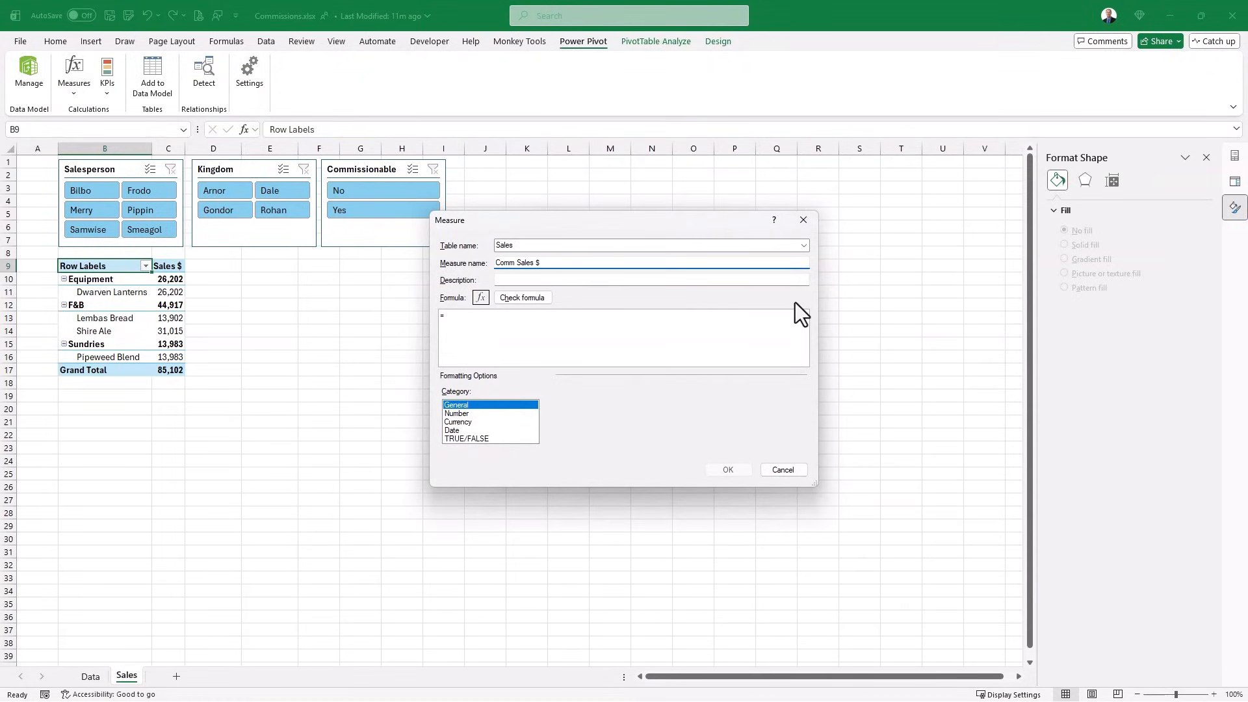
- Begin the measure formula with CALCULATE and [Sales $] as its expression
{"action": "left_click", "coordinate": [481, 322]}
{"action": "type", "text": "cal"}
{"action": "key", "text": "Tab"}
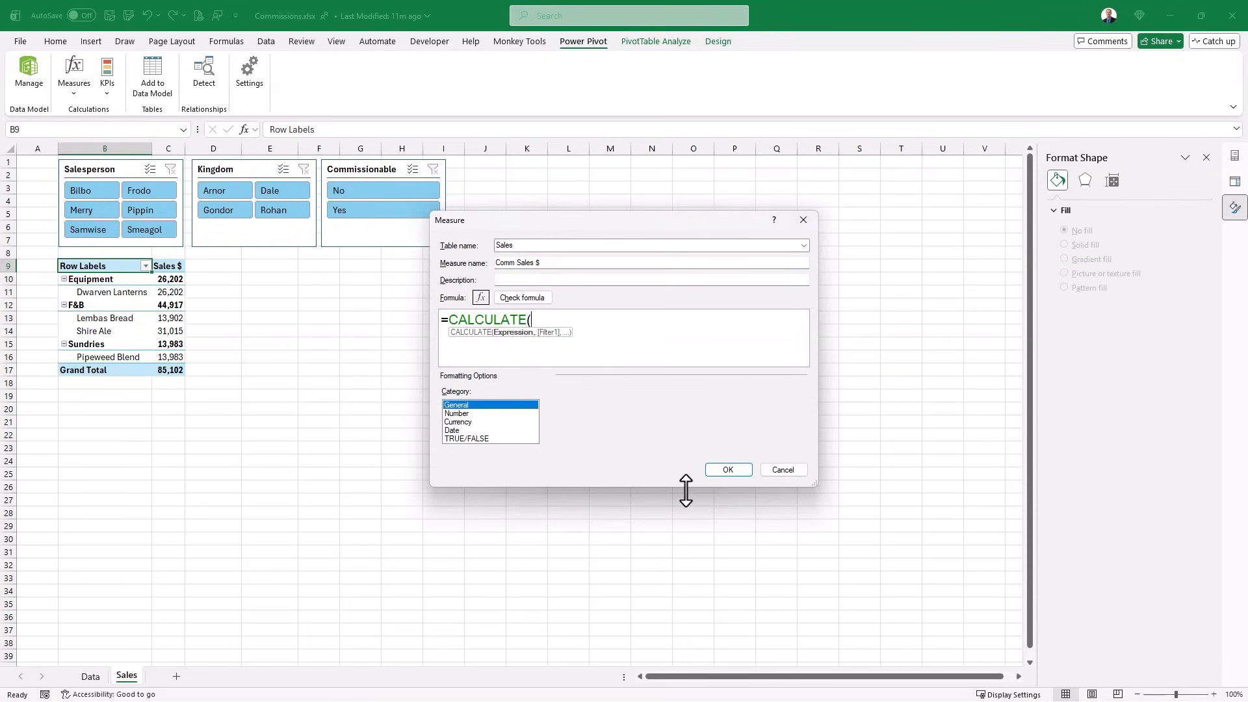
{"action": "key", "text": "shift+Return"}
{"action": "type", "text": "["}
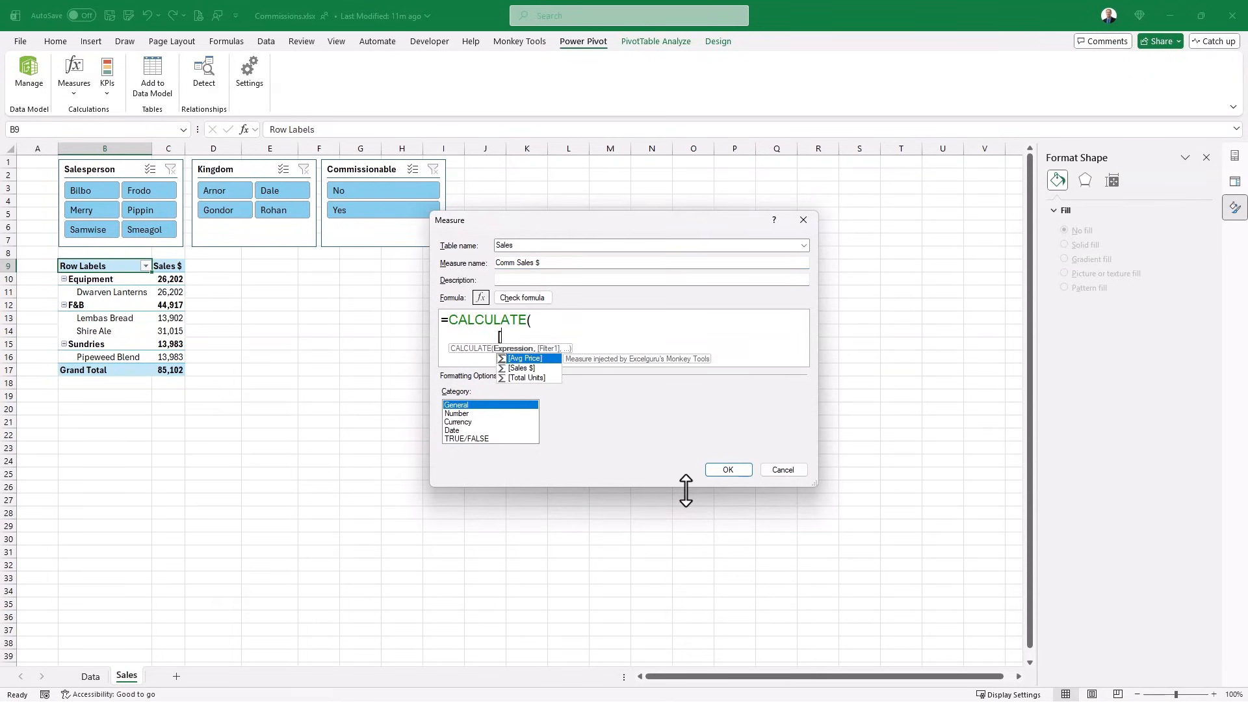
{"action": "key", "text": "Down"}
{"action": "key", "text": "Tab"}
{"action": "type", "text": ","}
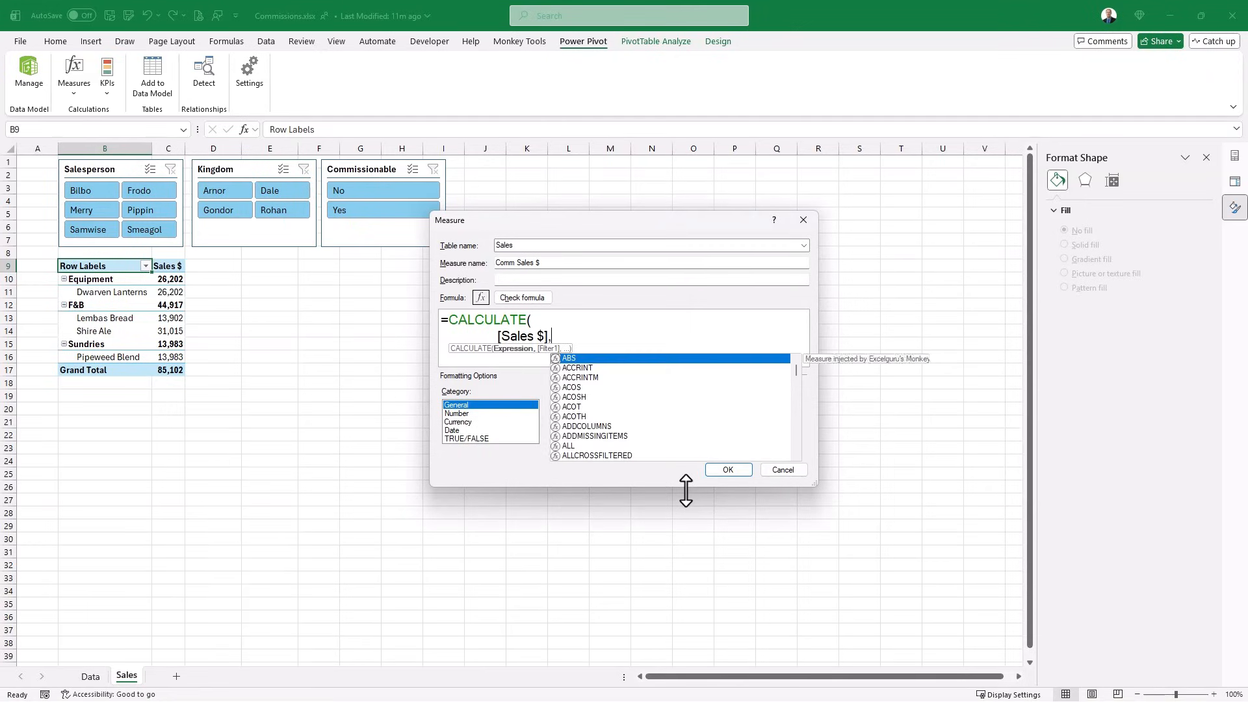
{"action": "key", "text": "Escape"}
- Add the filter Products[Commissionable] = "Yes" and close the CALCULATE formula
{"action": "key", "text": "shift+Return"}
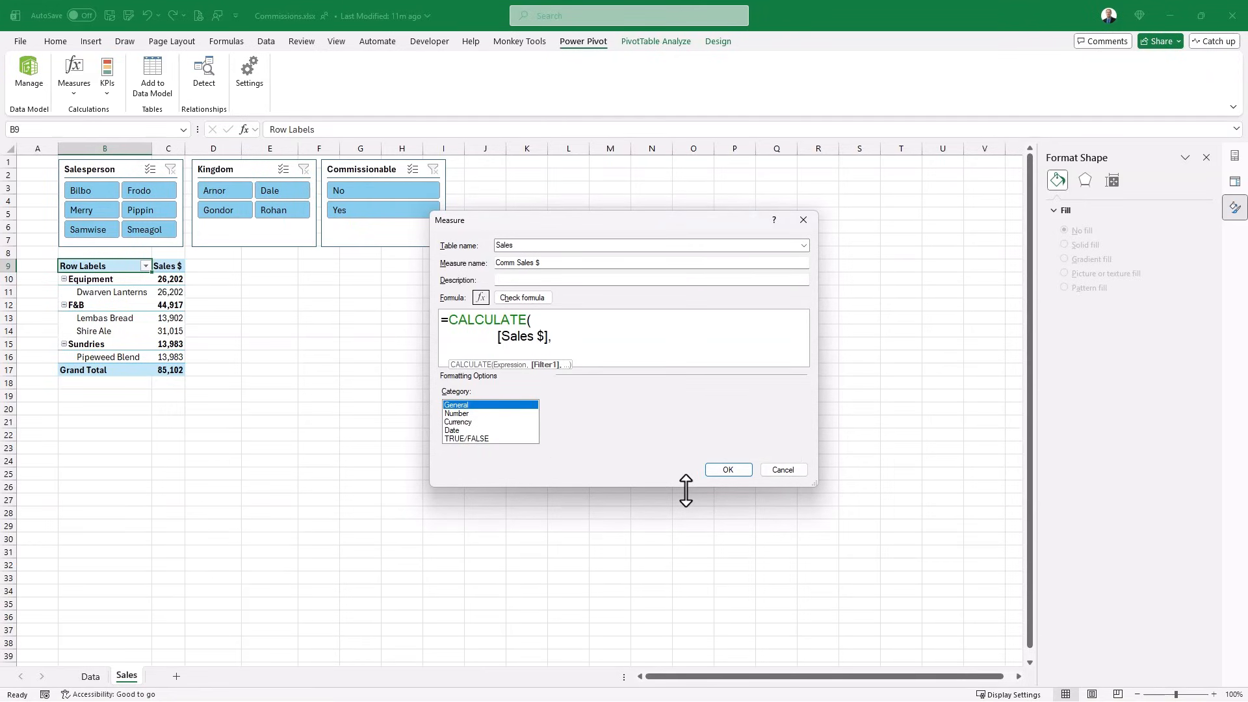
{"action": "type", "text": "produc"}
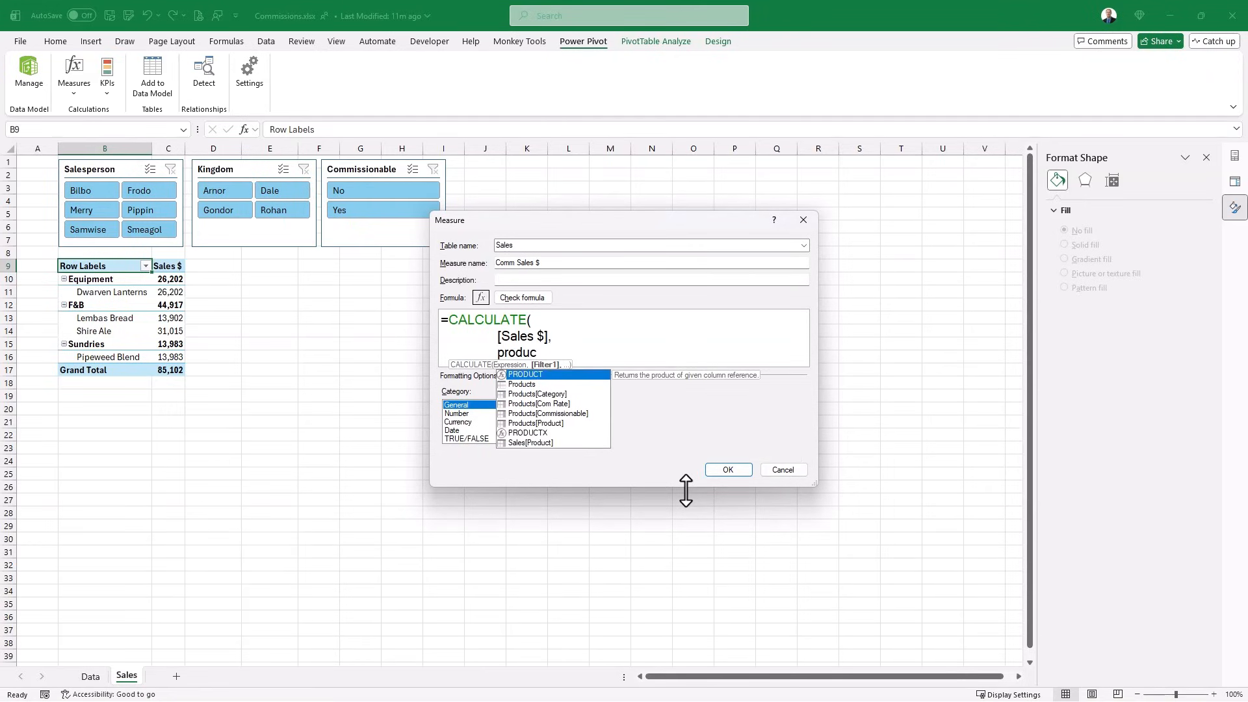
{"action": "key", "text": "Down"}
{"action": "key", "text": "Down"}
{"action": "key", "text": "Down"}
{"action": "key", "text": "Down"}
{"action": "key", "text": "Tab"}
{"action": "type", "text": "= \"Yes"}
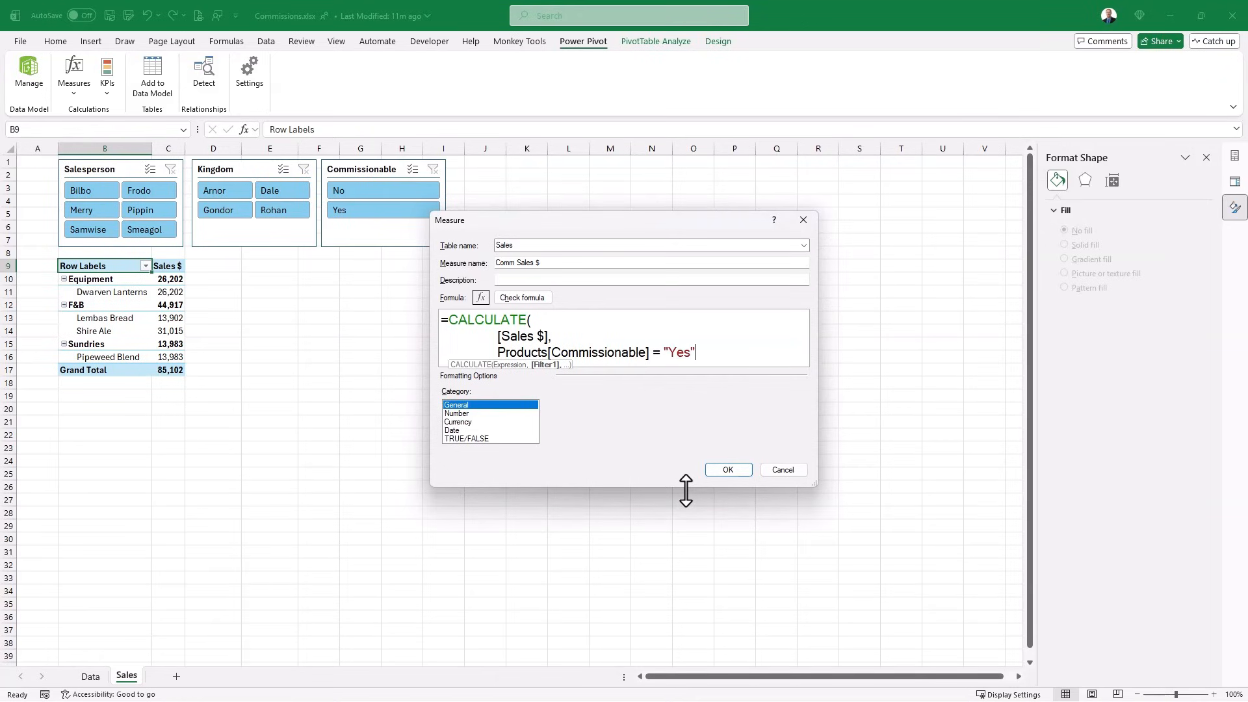
{"action": "type", "text": "\""}
{"action": "key", "text": "Return"}
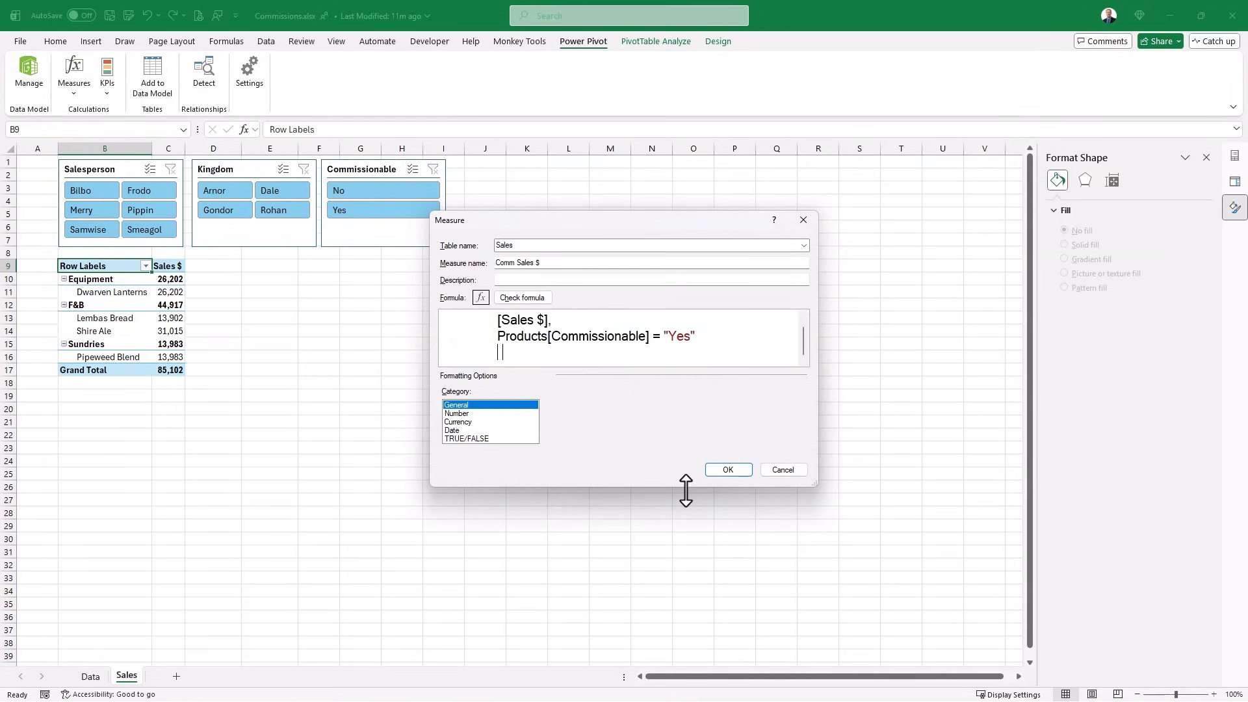
{"action": "left_click_drag", "start_coordinate": [635, 489], "coordinate": [636, 522]}
{"action": "type", "text": ")"}
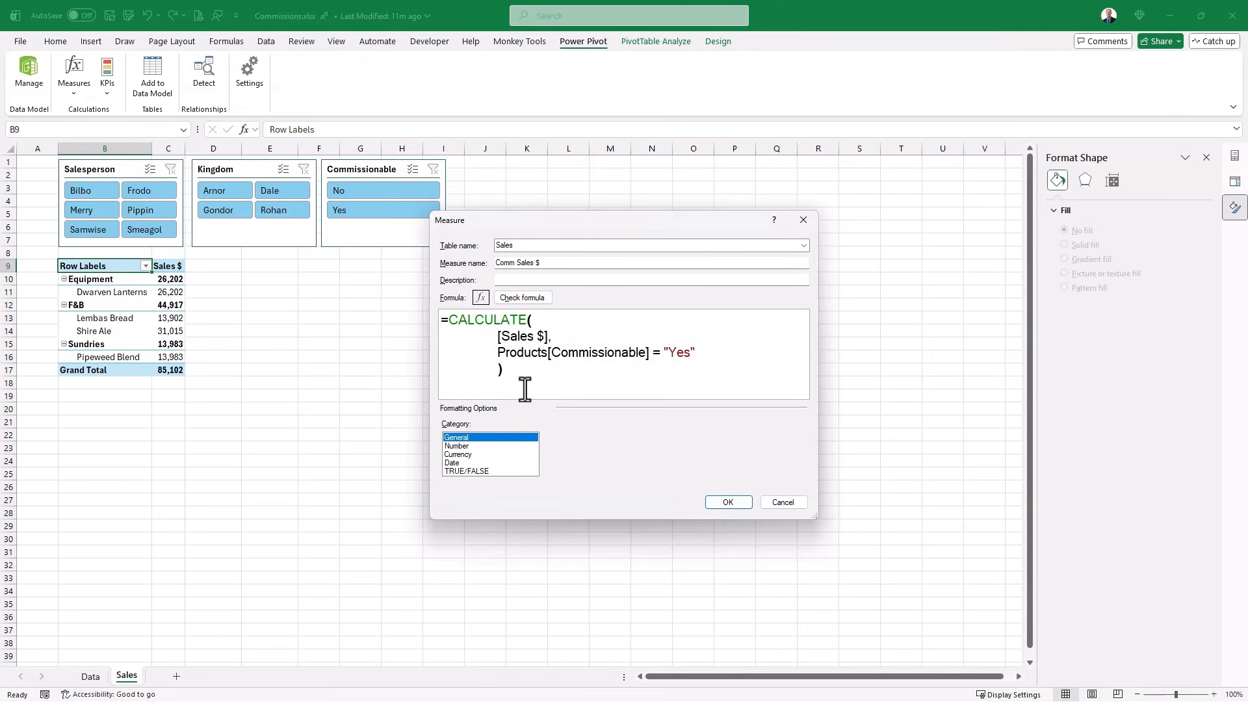
- Format Comm Sales $ as Currency with no symbol and 0 decimals, and save it
{"action": "left_click", "coordinate": [459, 454]}
{"action": "left_click", "coordinate": [661, 441]}
{"action": "left_click", "coordinate": [665, 447]}
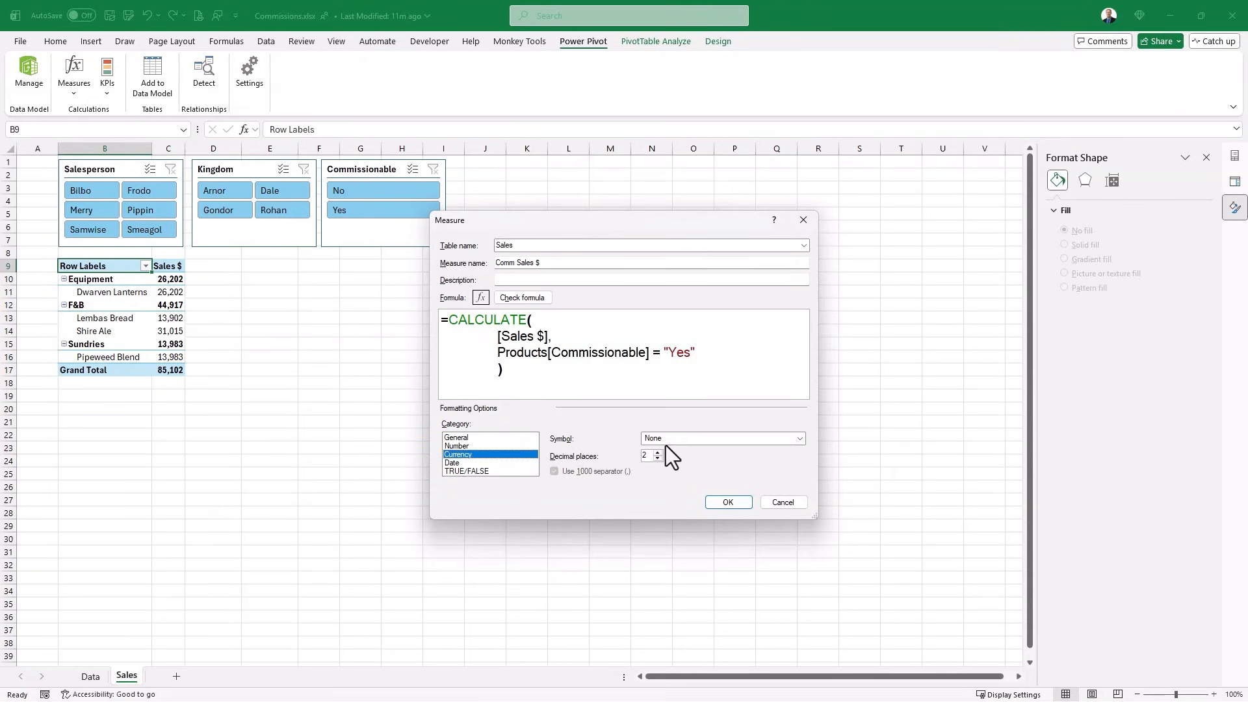
{"action": "double_click", "coordinate": [648, 460]}
{"action": "type", "text": "0"}
{"action": "left_click", "coordinate": [723, 499]}
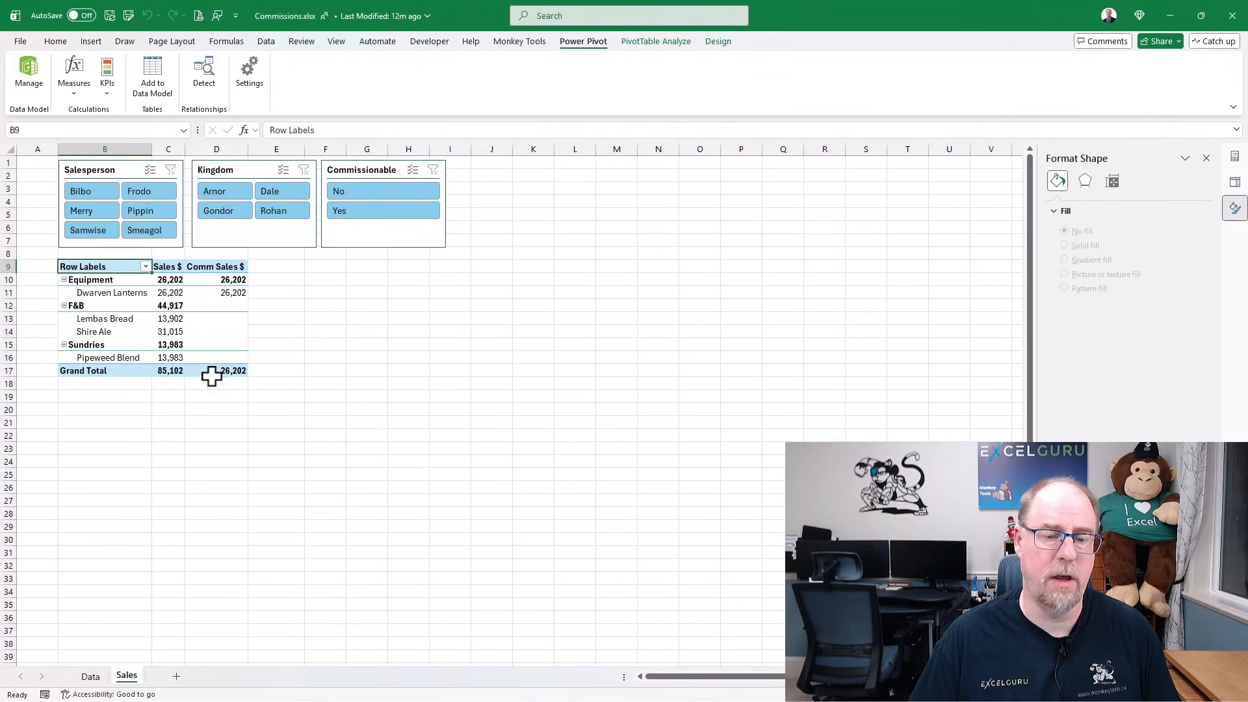
- Check the Comm Sales $ grand total of 26,202, then go to the Data sheet
{"action": "mouse_move", "coordinate": [212, 375]}
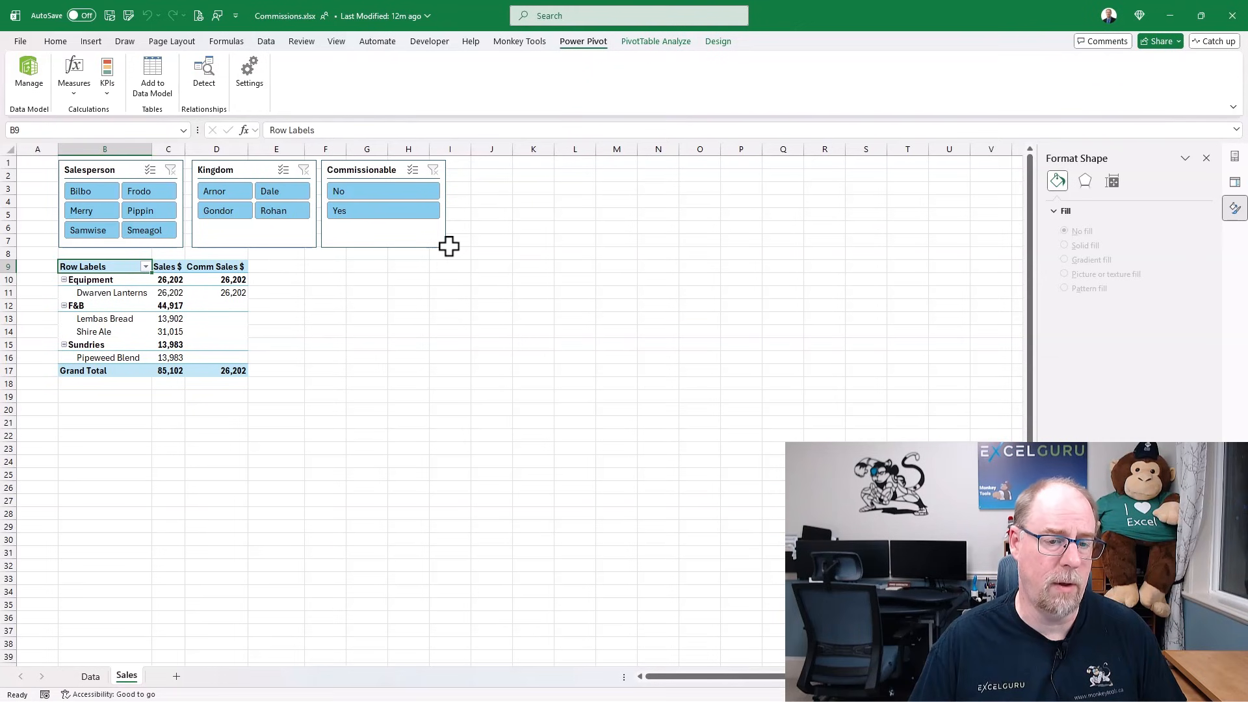
{"action": "left_click", "coordinate": [95, 677]}
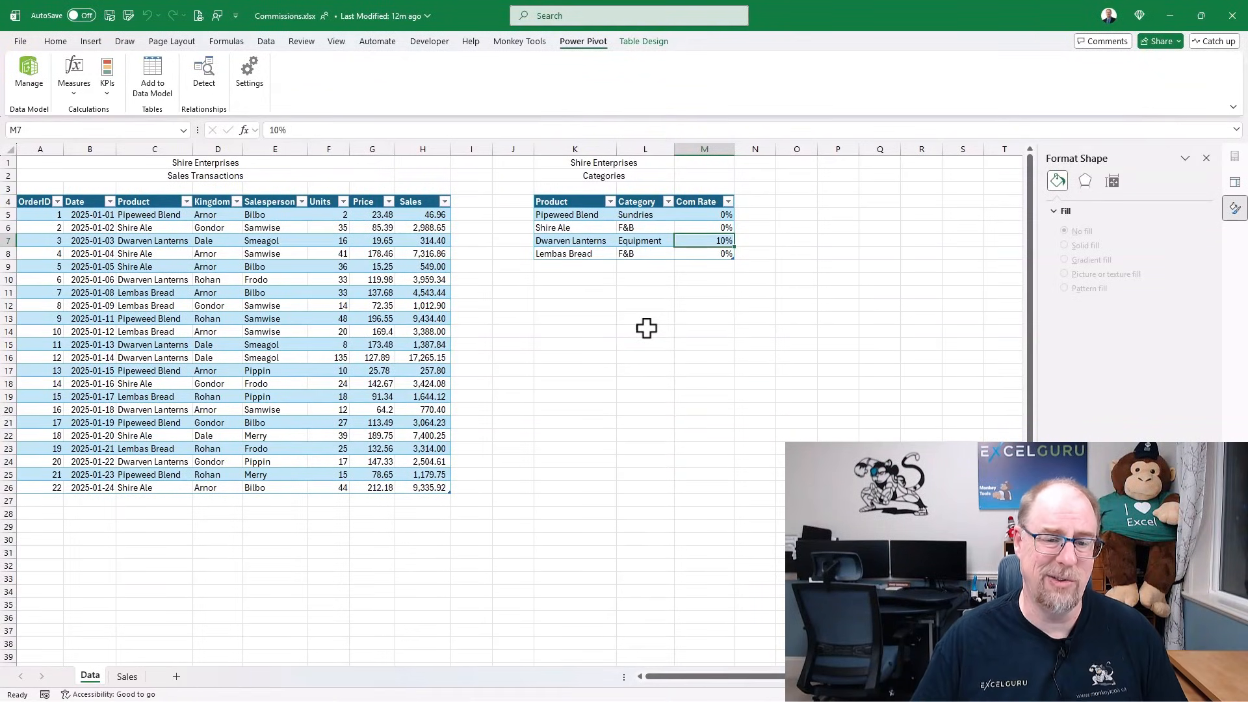
{"action": "left_click", "coordinate": [127, 677]}
{"action": "left_click", "coordinate": [221, 279]}
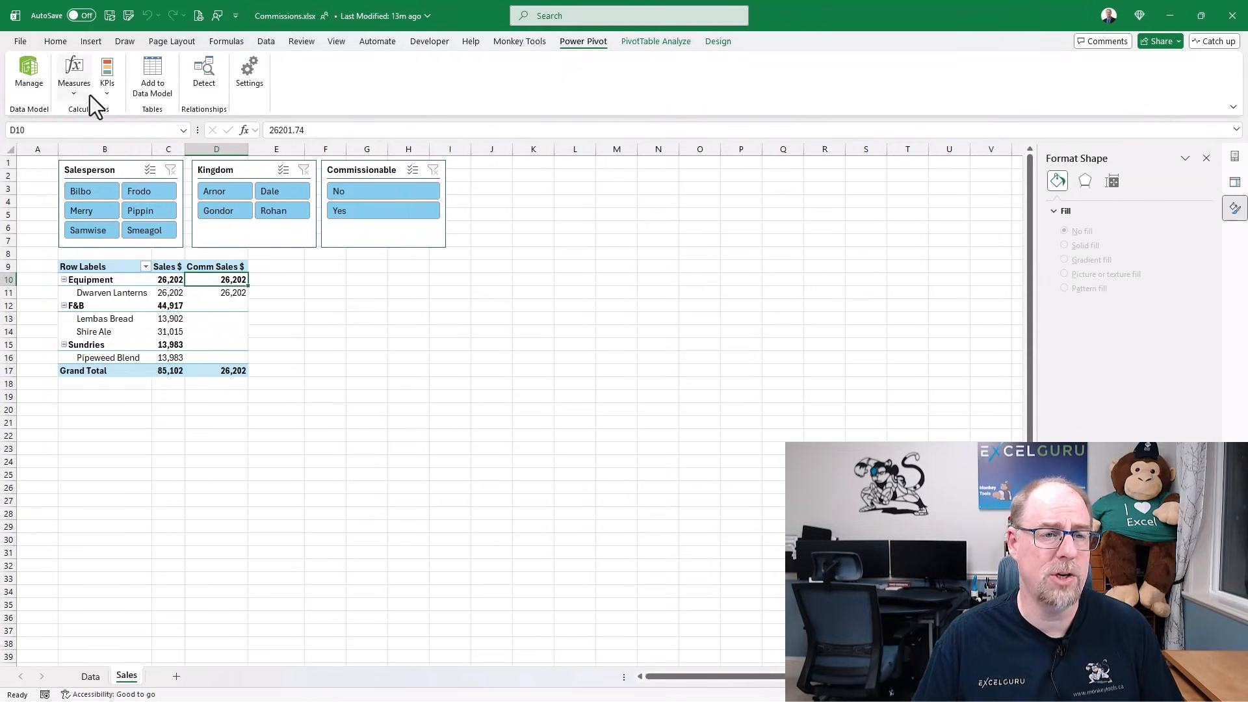
{"action": "left_click", "coordinate": [73, 90]}
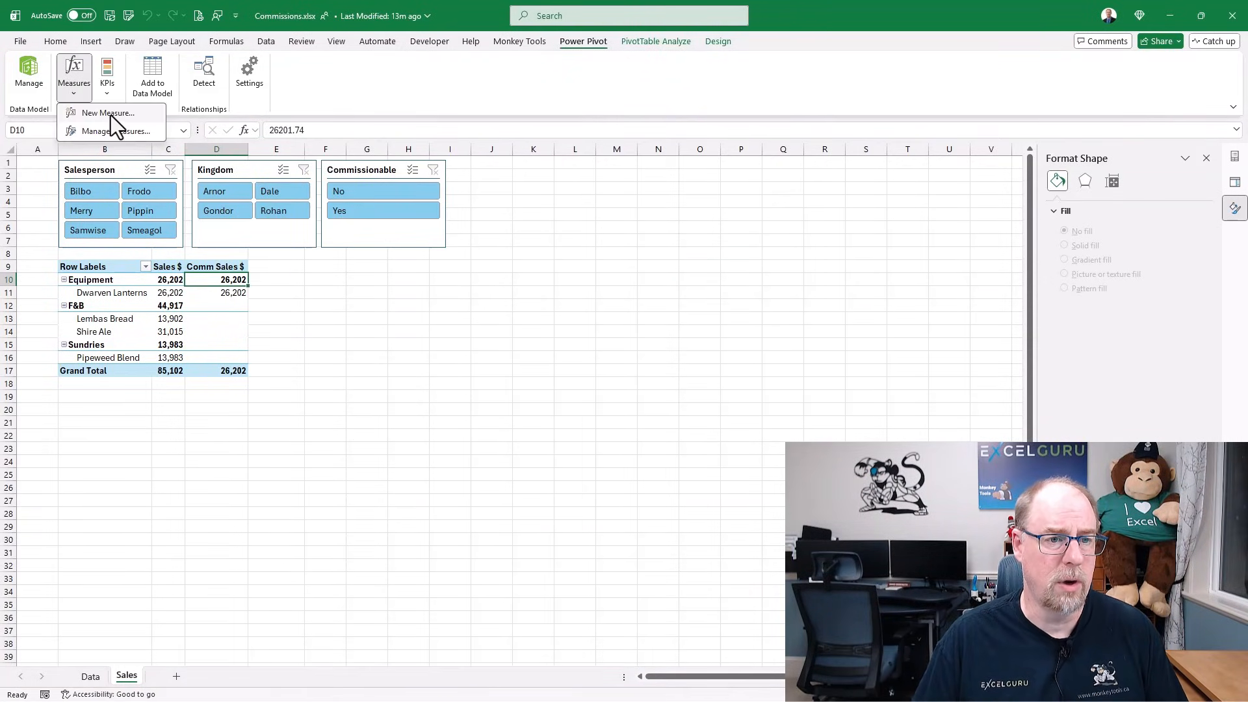
- Start a new measure named Comm $
{"action": "left_click", "coordinate": [110, 114]}
{"action": "left_click", "coordinate": [531, 263]}
{"action": "left_click_drag", "start_coordinate": [532, 263], "coordinate": [492, 263]}
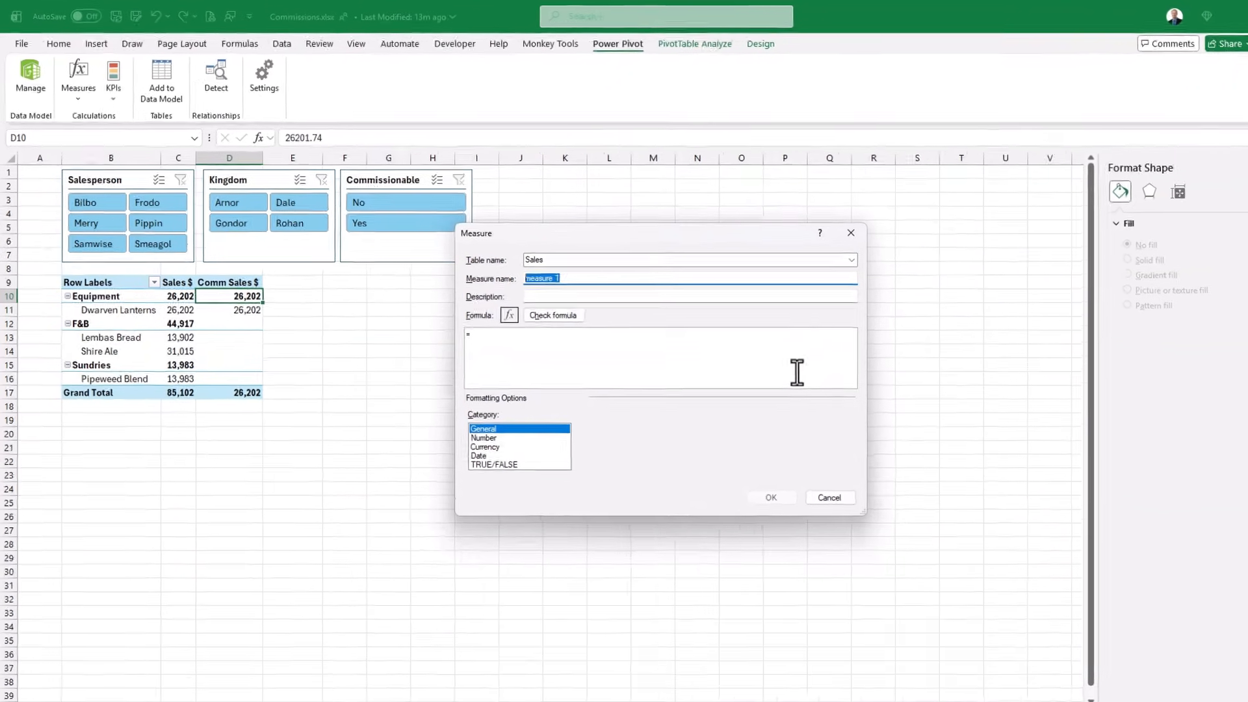
{"action": "type", "text": "Comm $"}
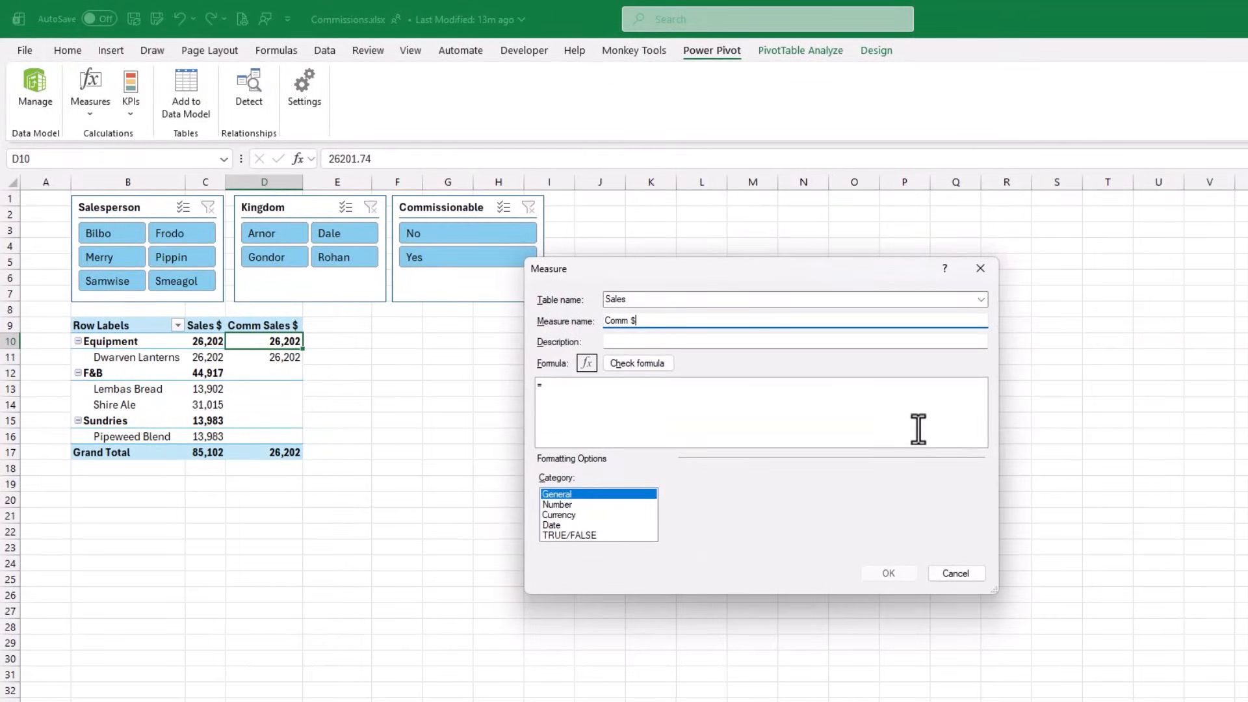
- Begin the Comm $ formula as SUMX over the Sales table using Sales[Sales]
{"action": "left_click", "coordinate": [572, 390]}
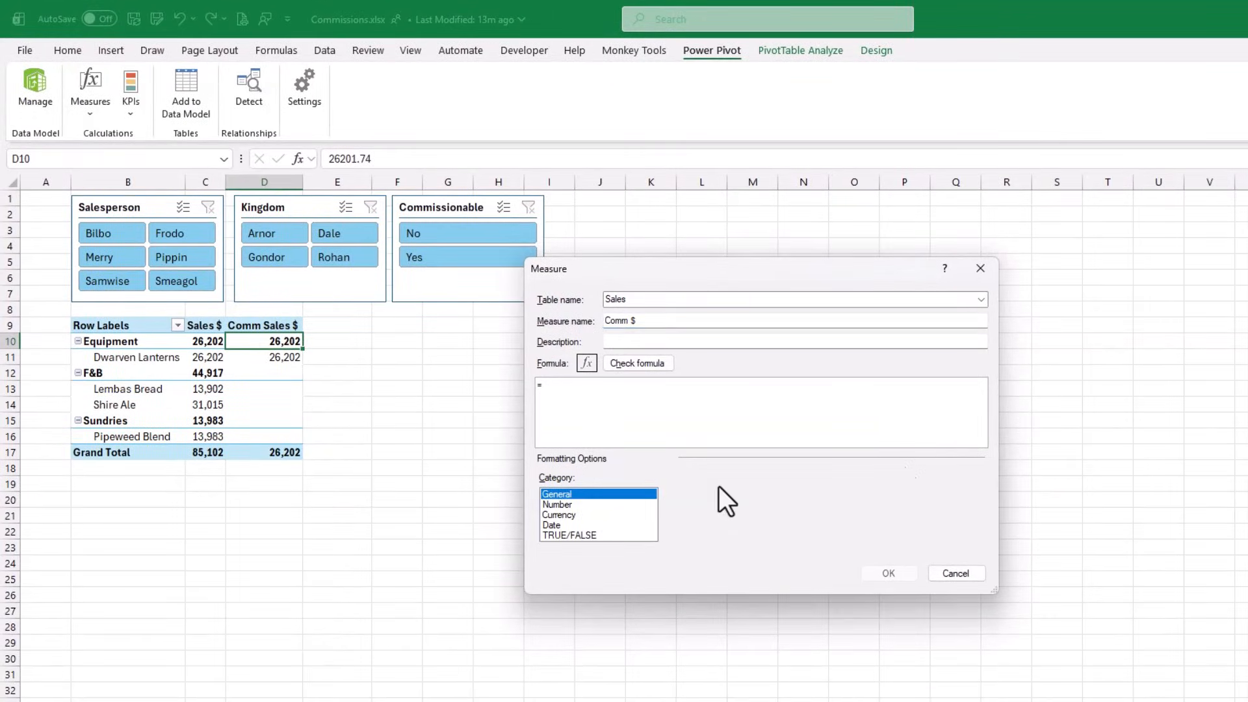
{"action": "type", "text": "SUMX("}
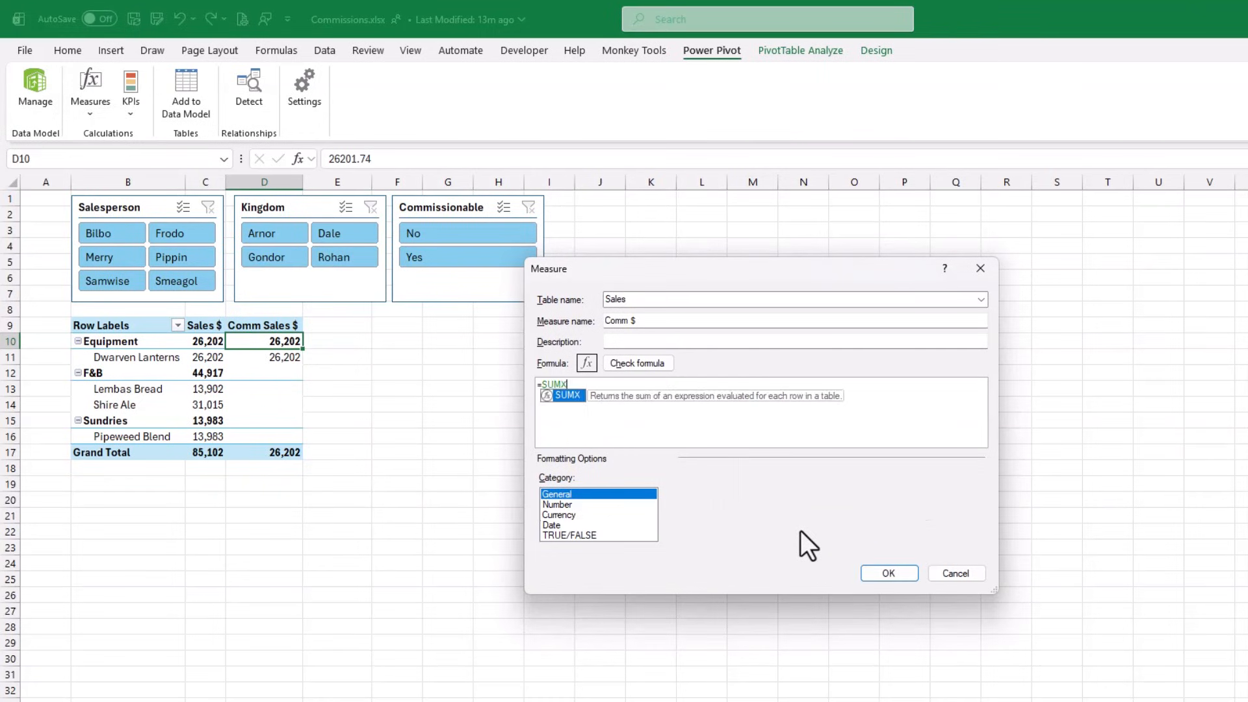
{"action": "key", "text": "Escape"}
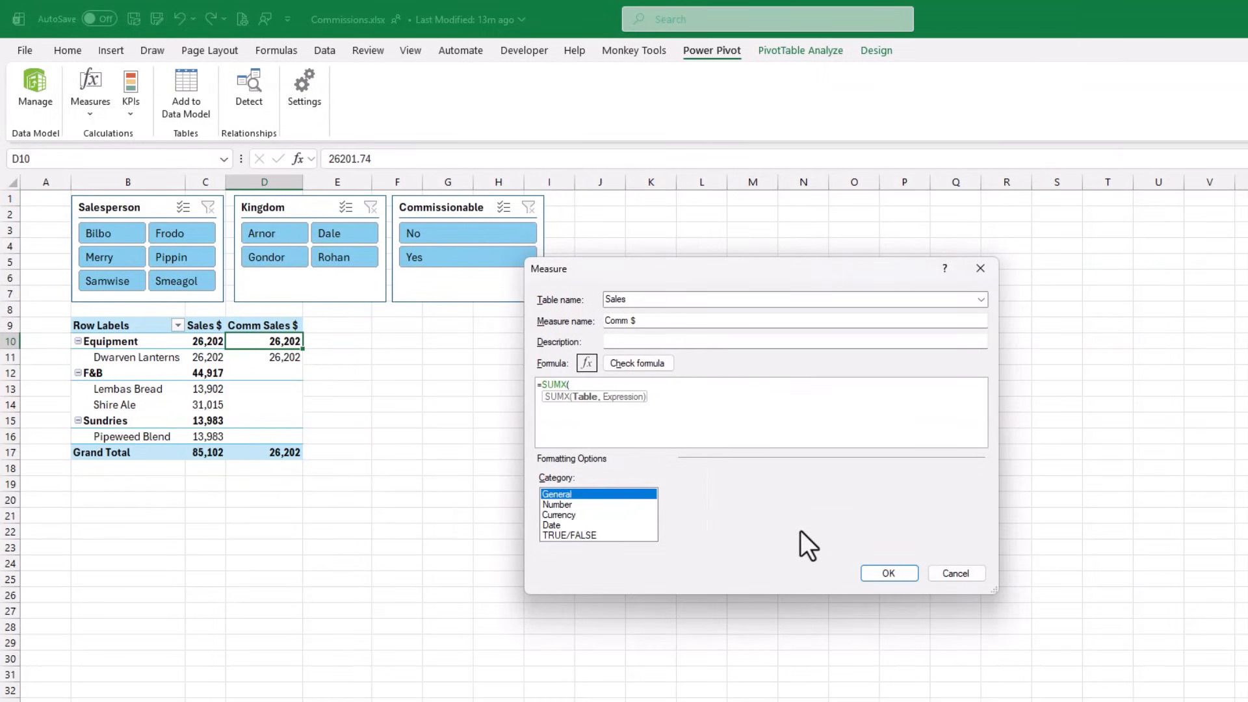
{"action": "key", "text": "shift+Return"}
{"action": "key", "text": "Tab"}
{"action": "type", "text": "Sales"}
{"action": "key", "text": "Escape"}
{"action": "type", "text": ","}
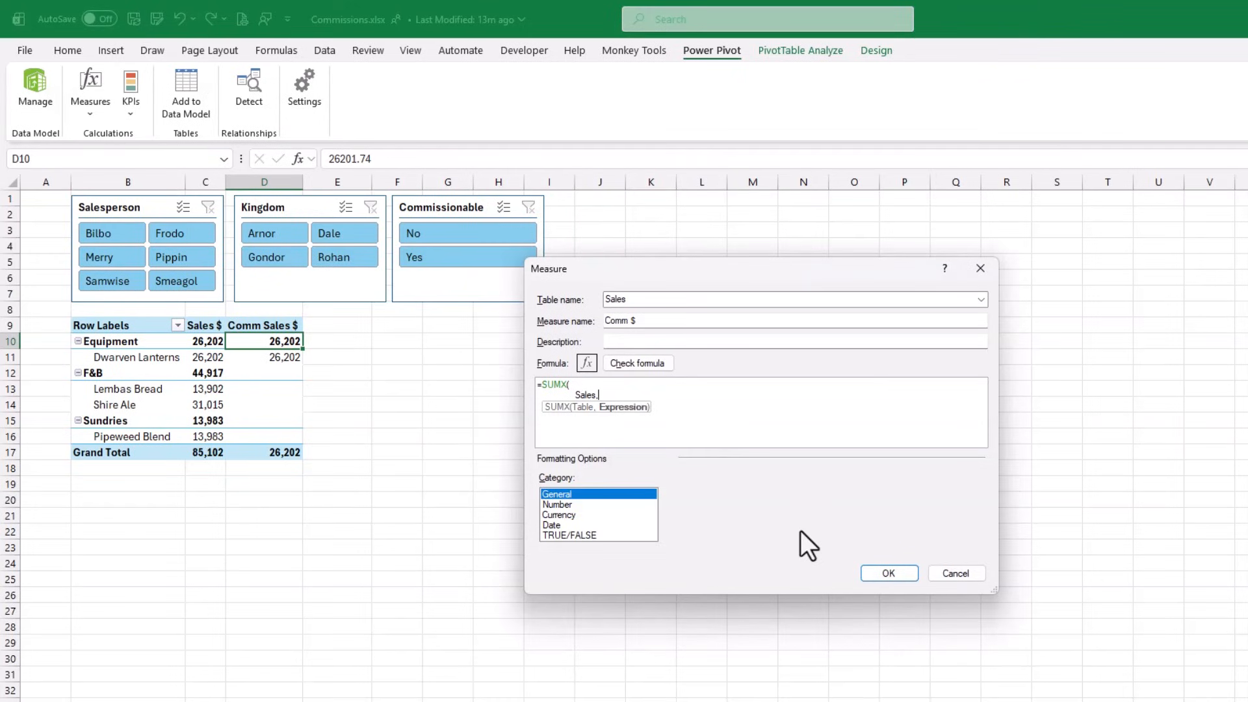
{"action": "key", "text": "shift+Return"}
{"action": "key", "text": "Tab"}
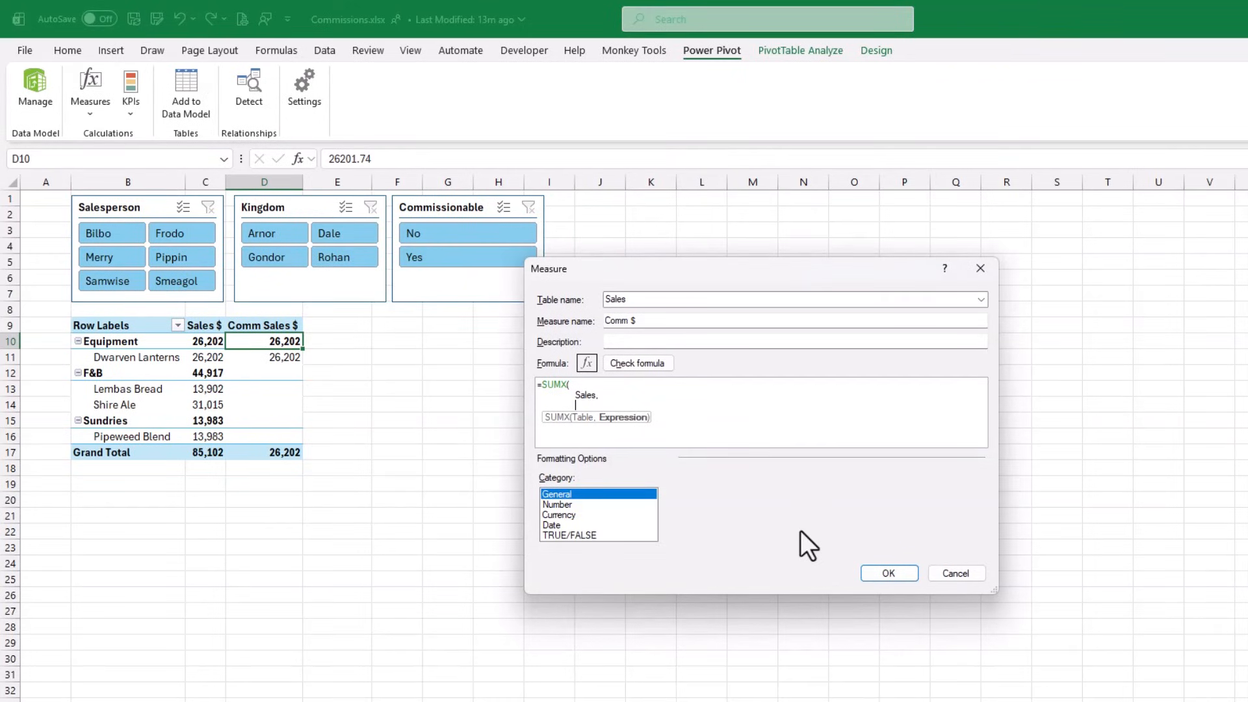
{"action": "type", "text": "sales"}
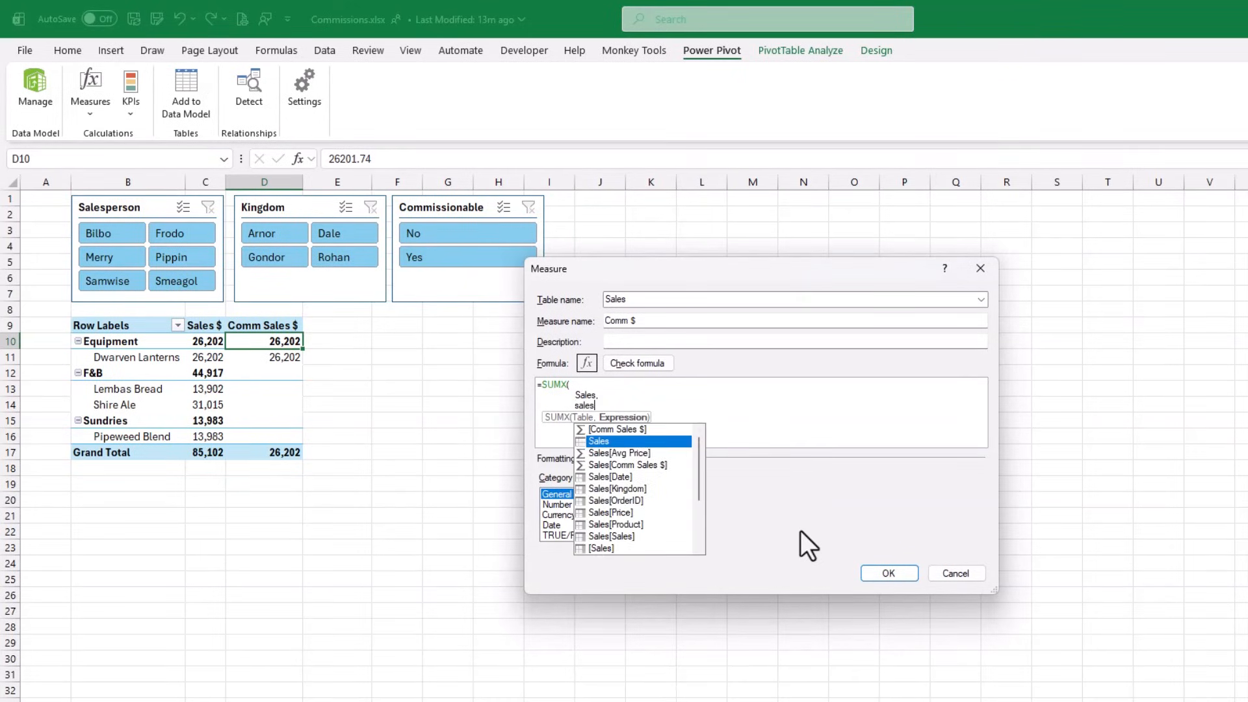
{"action": "key", "text": "Down"}
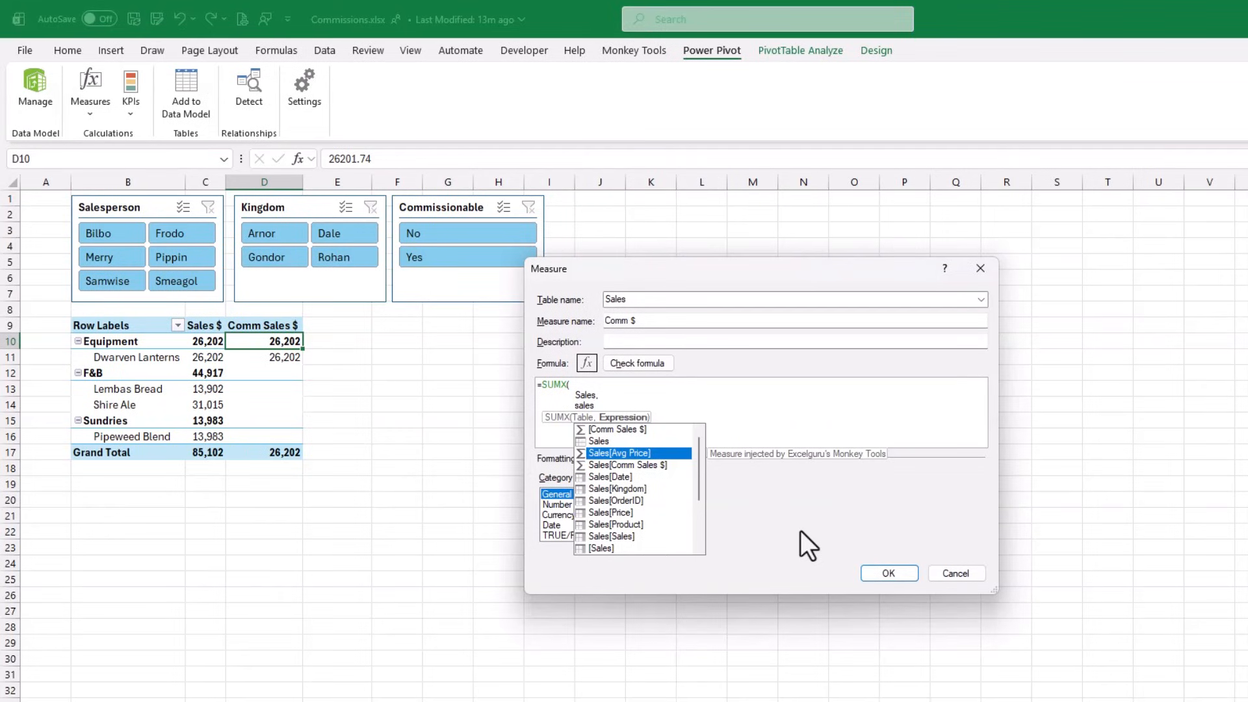
{"action": "key", "text": "Down"}
{"action": "key", "text": "Down"}
{"action": "key", "text": "Down"}
{"action": "key", "text": "Down"}
{"action": "key", "text": "Down"}
{"action": "key", "text": "Down"}
{"action": "key", "text": "Down"}
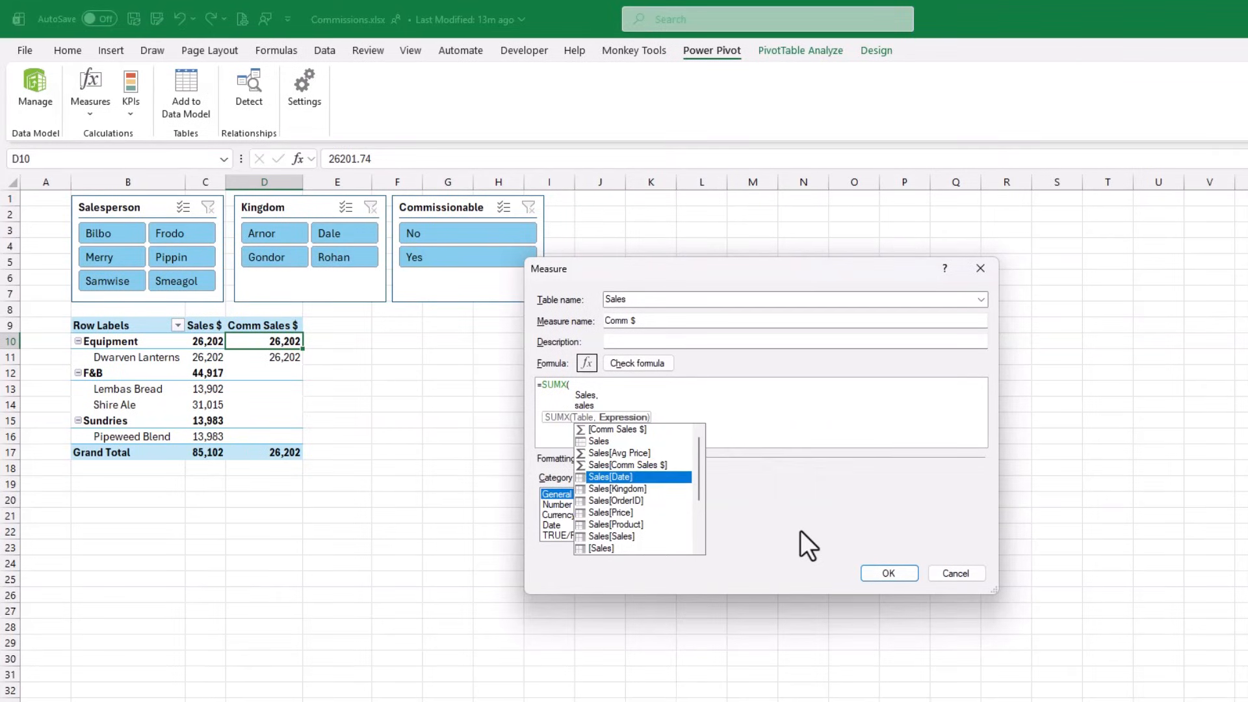
{"action": "key", "text": "Tab"}
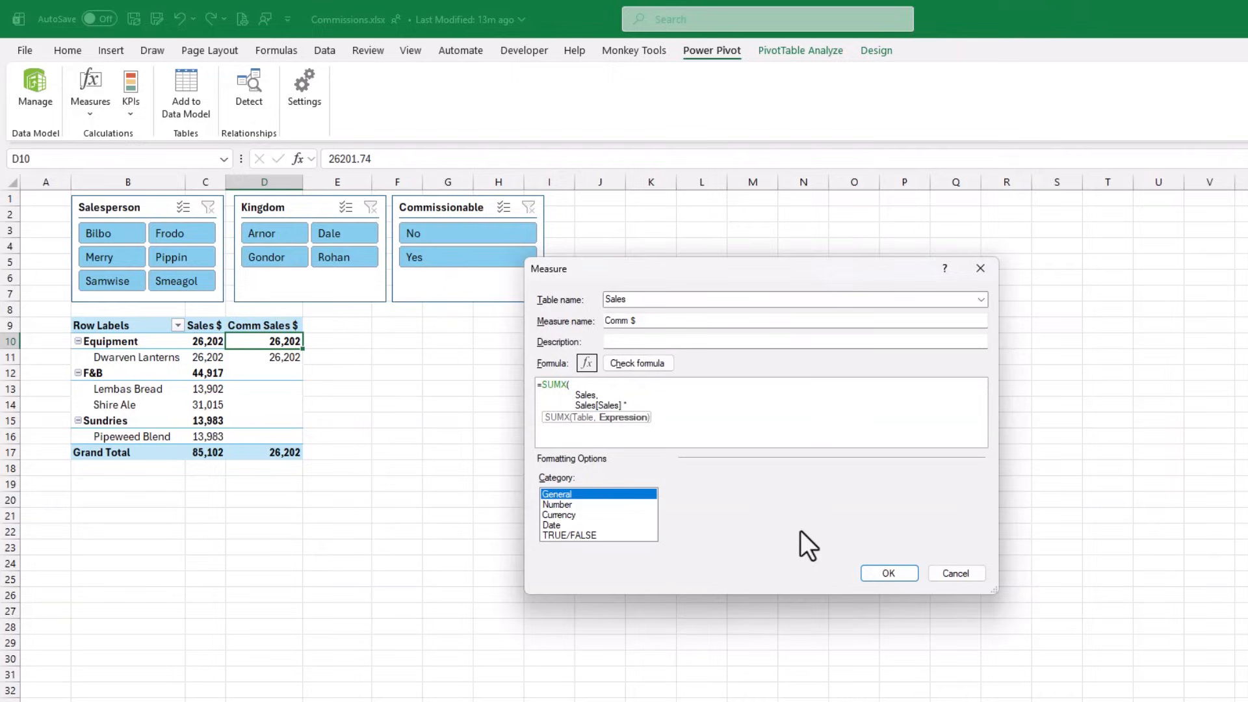
- Multiply by RELATED(Products[Com Rate]) and close the SUMX formula
{"action": "type", "text": "Rel"}
{"action": "key", "text": "Tab"}
{"action": "type", "text": "prou"}
{"action": "key", "text": "BackSpace"}
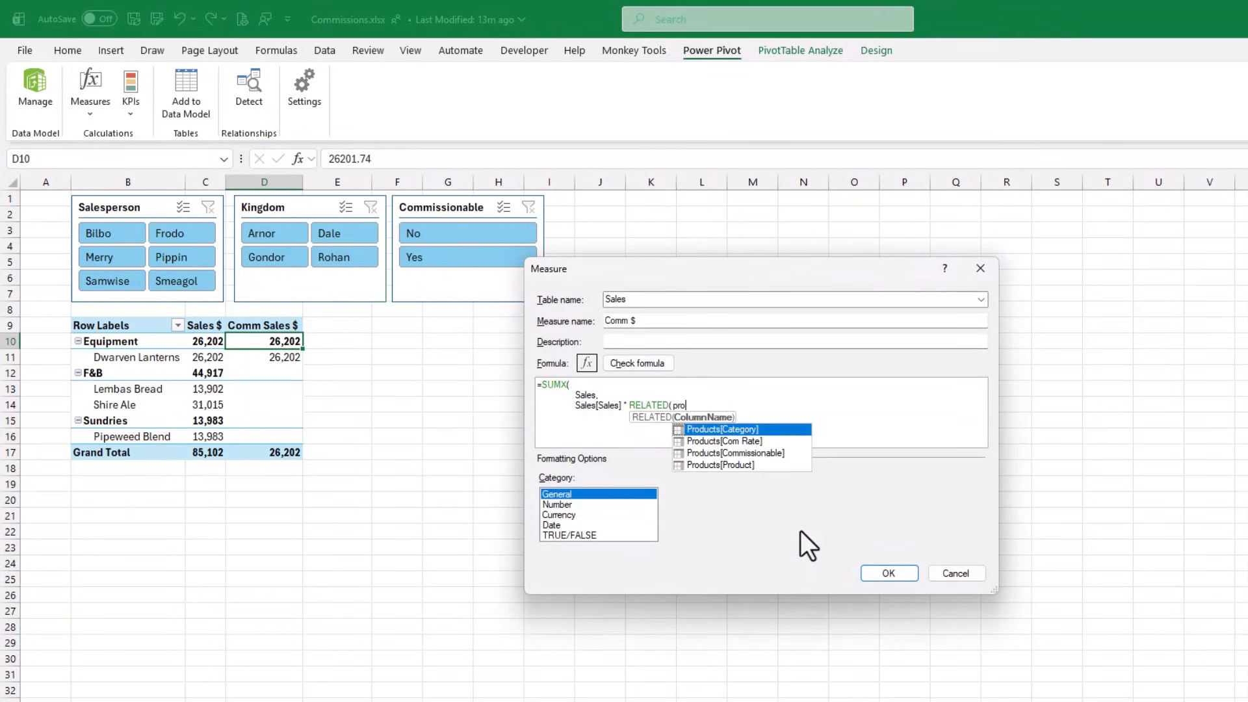
{"action": "key", "text": "Down"}
{"action": "key", "text": "Tab"}
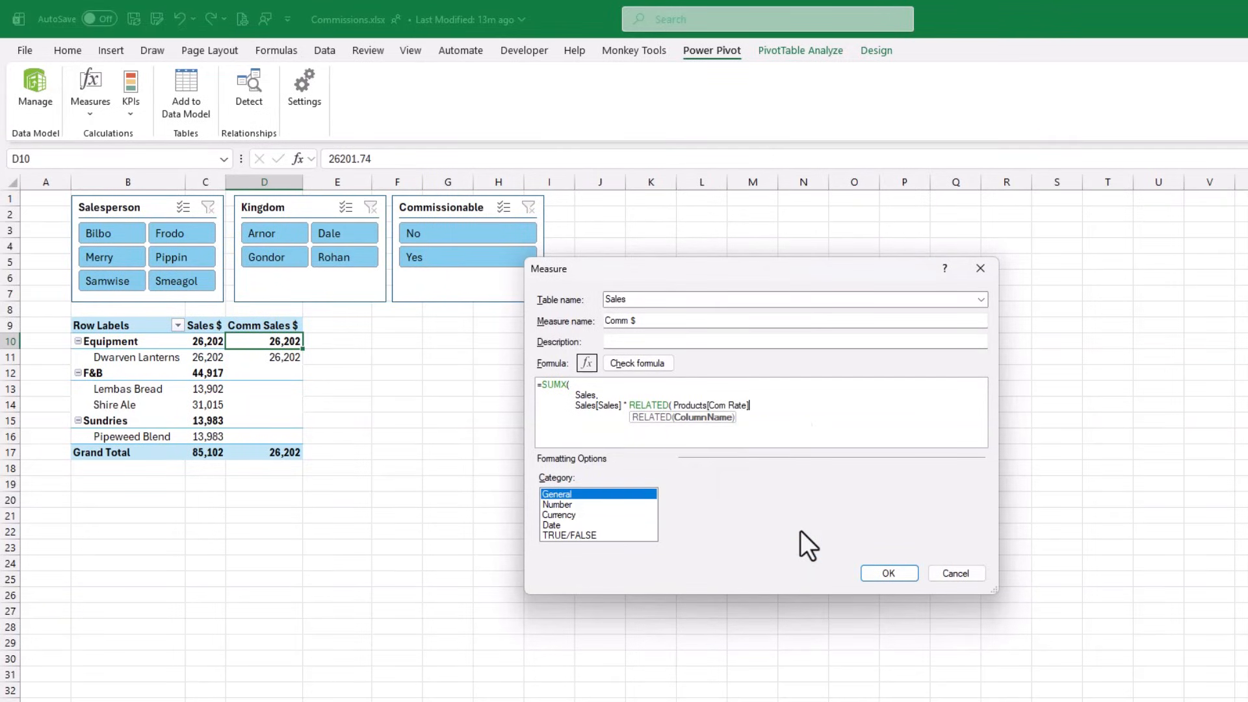
{"action": "type", "text": ")"}
{"action": "key", "text": "shift+Return"}
{"action": "type", "text": ")"}
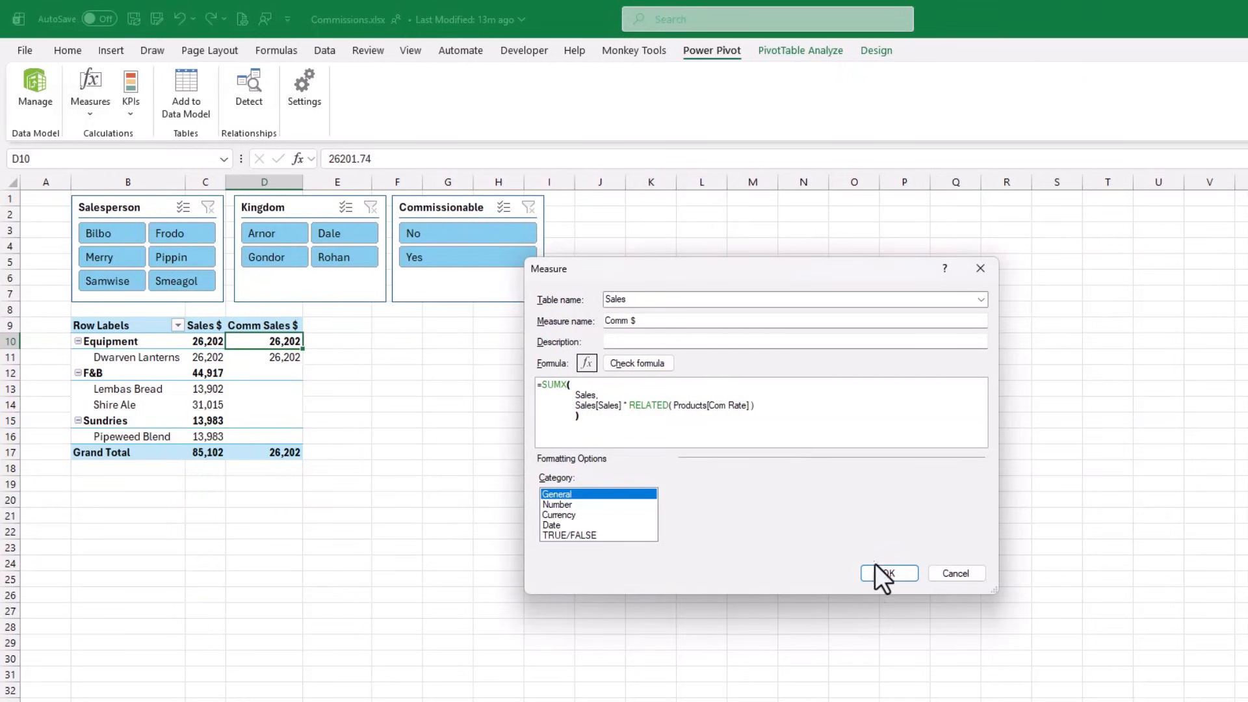
- Review the formula, then format Comm $ as Currency with no symbol and 0 decimals, and save it
{"action": "left_click_drag", "start_coordinate": [808, 607], "coordinate": [806, 675]}
{"action": "scroll", "coordinate": [721, 475], "scroll_direction": "up", "scroll_amount": 3, "text": "ctrl"}
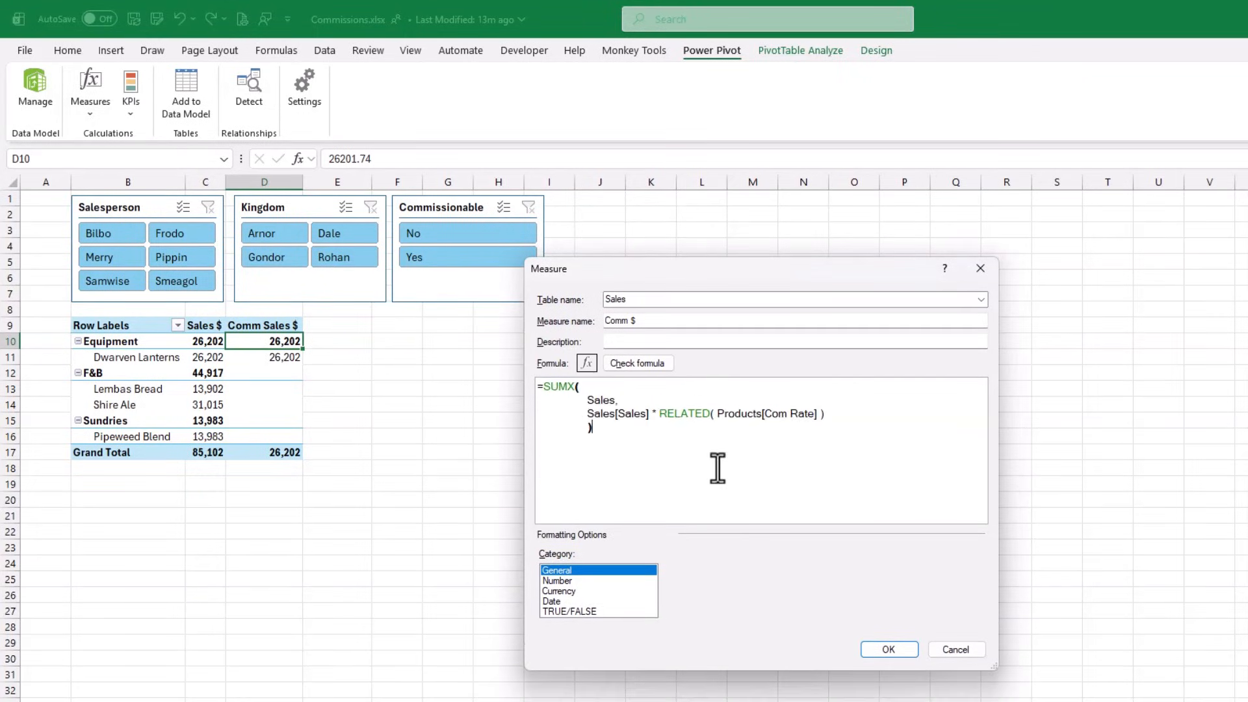
{"action": "scroll", "coordinate": [721, 474], "scroll_direction": "up", "scroll_amount": 1, "text": "ctrl"}
{"action": "left_click_drag", "start_coordinate": [603, 408], "coordinate": [683, 429]}
{"action": "left_click", "coordinate": [614, 436]}
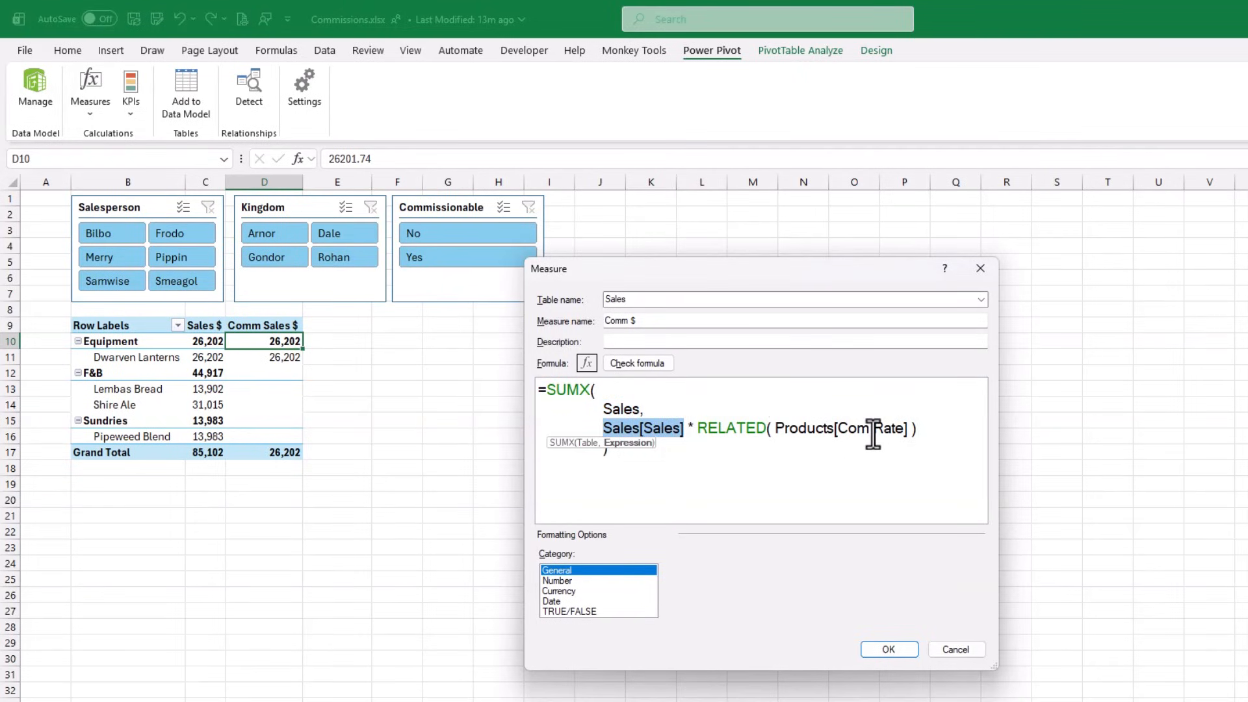
{"action": "left_click", "coordinate": [558, 591]}
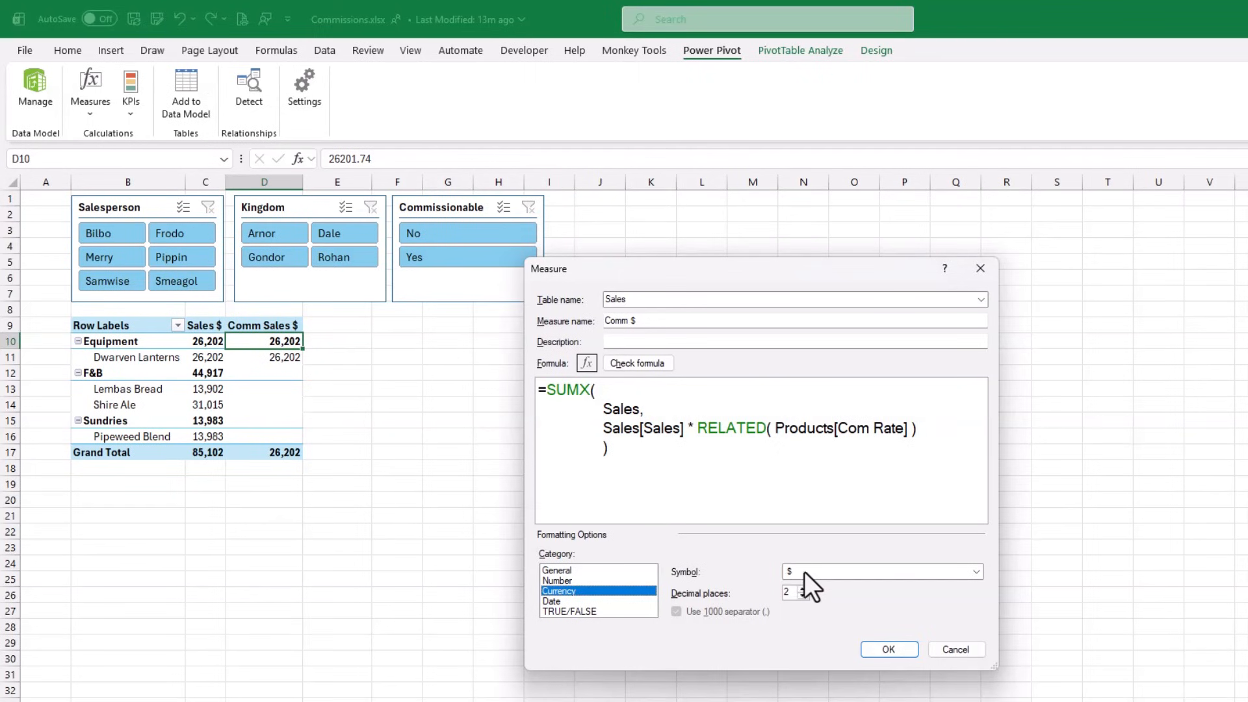
{"action": "left_click", "coordinate": [803, 596]}
{"action": "left_click", "coordinate": [803, 596]}
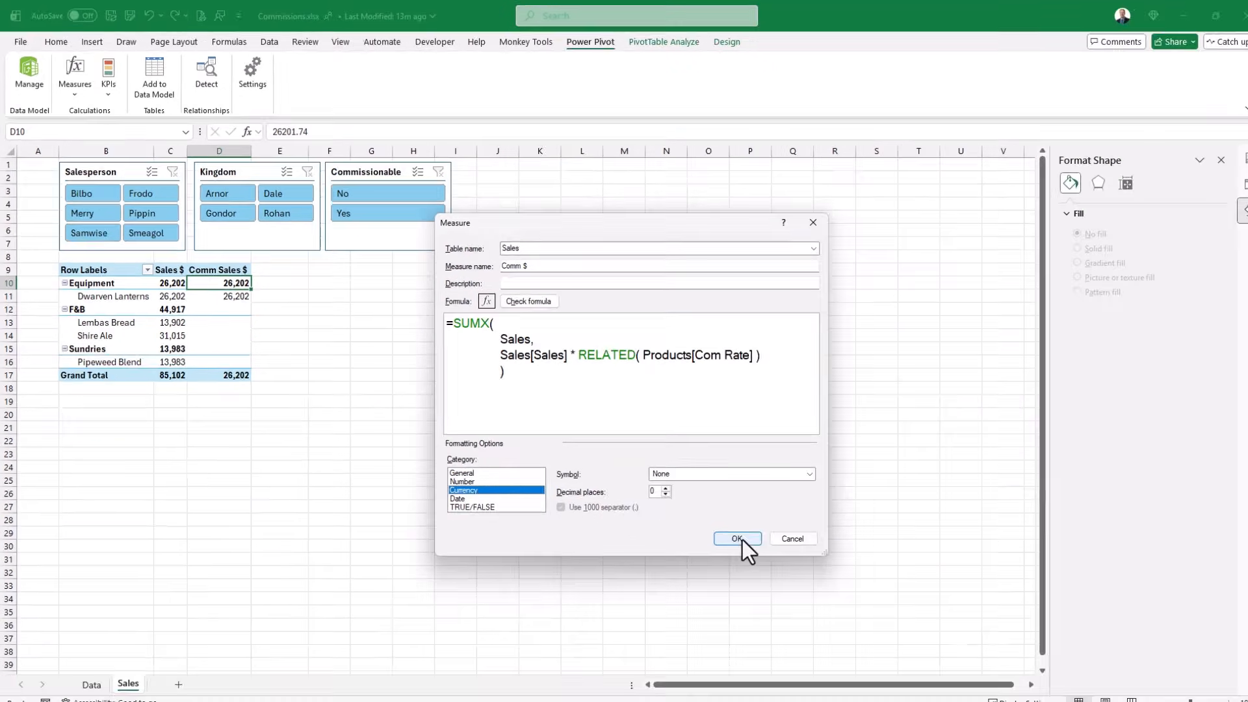
{"action": "left_click", "coordinate": [739, 539]}
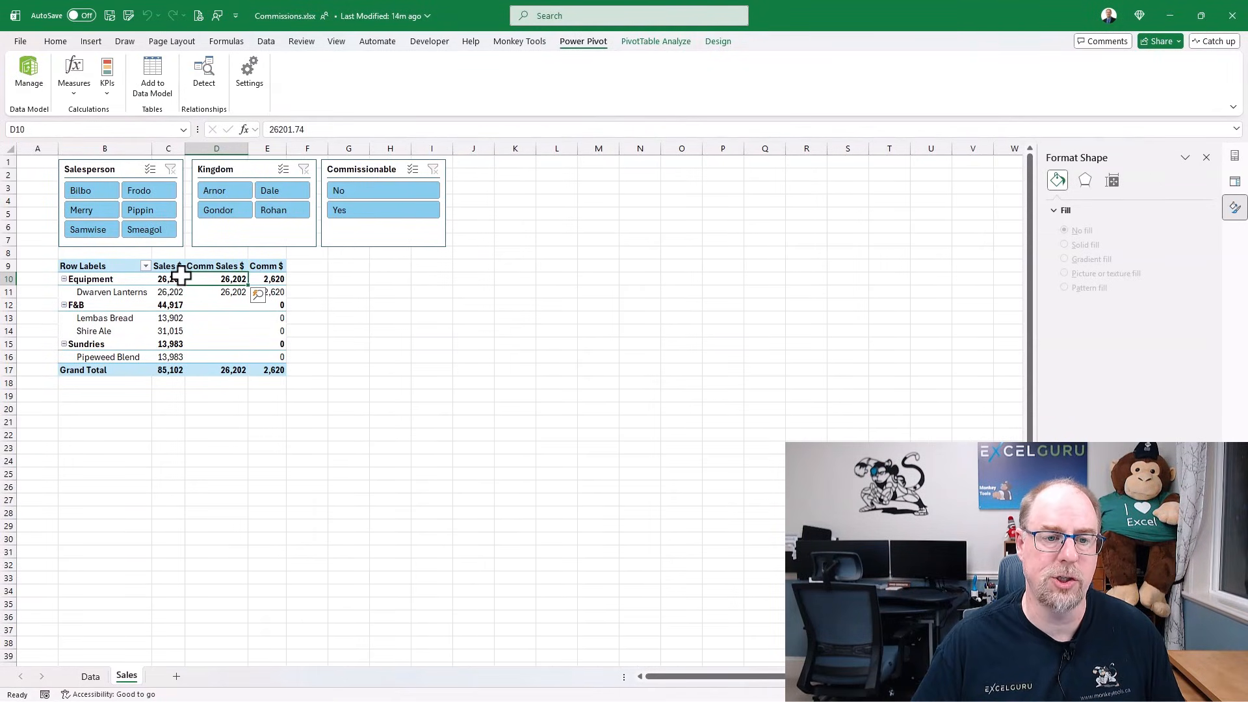
- Check the Comm $ values: 2,620 for Dwarven Lanterns and 0 for the other products
{"action": "left_click", "coordinate": [272, 278]}
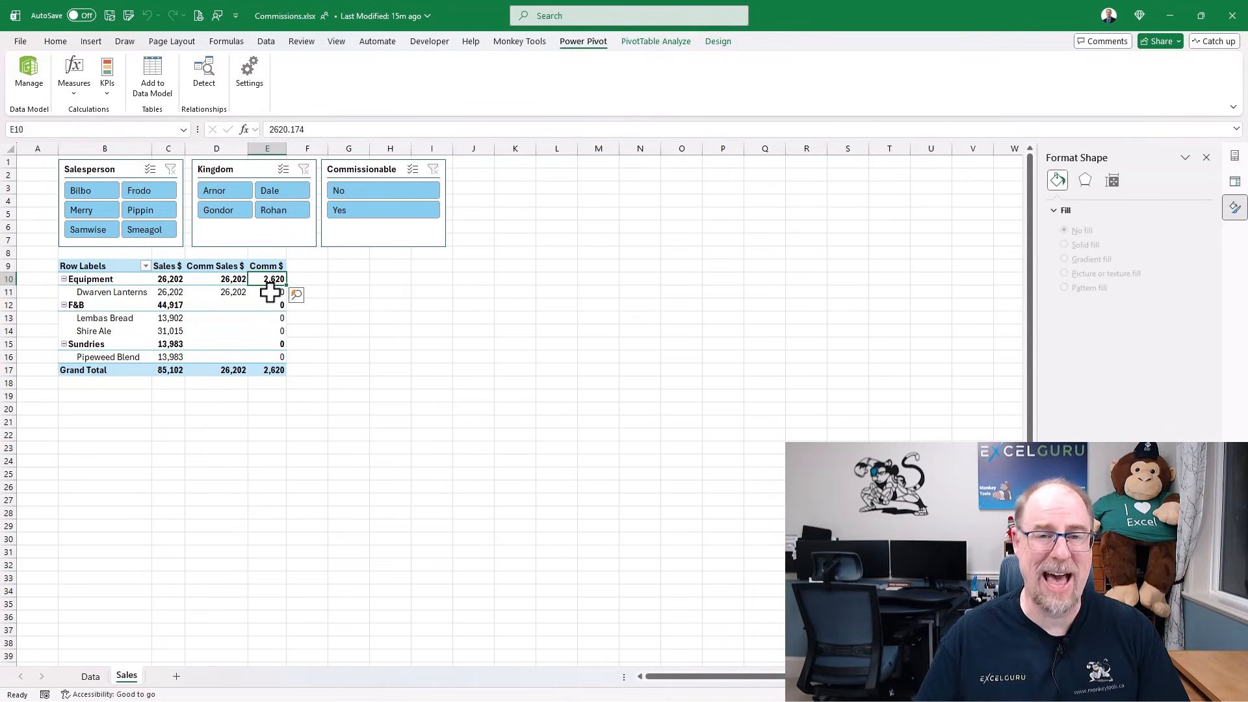
{"action": "mouse_move", "coordinate": [269, 293]}
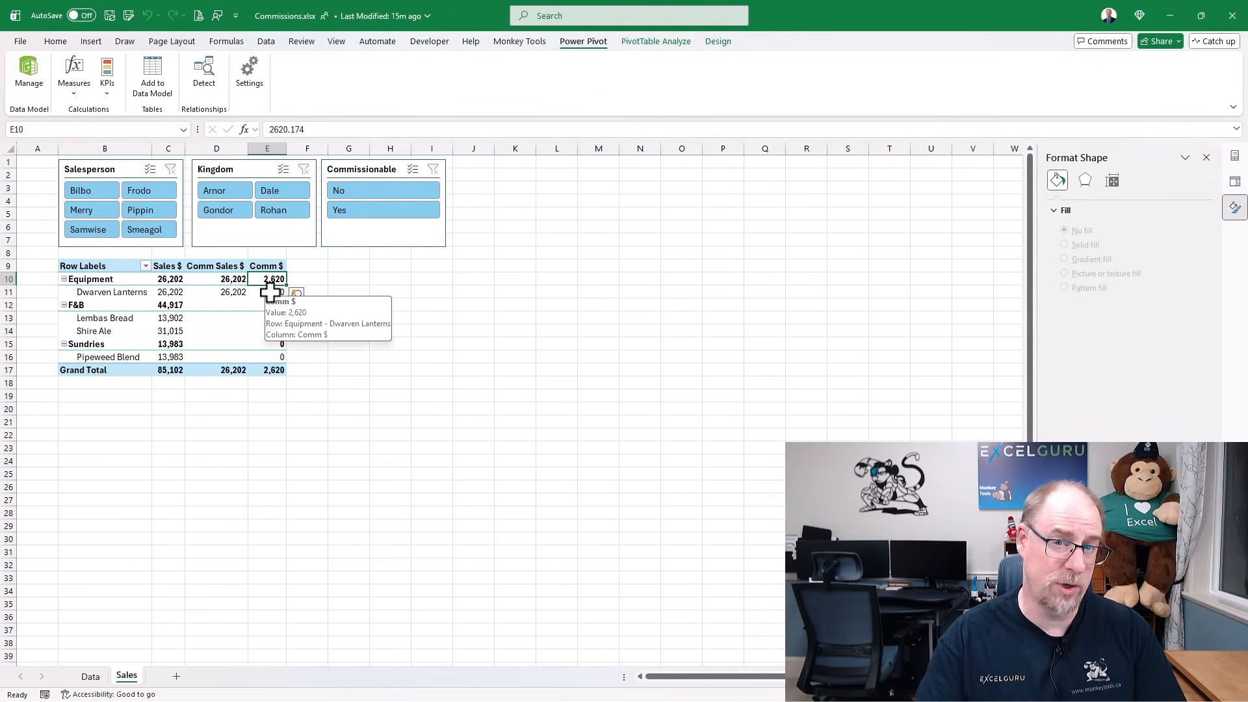